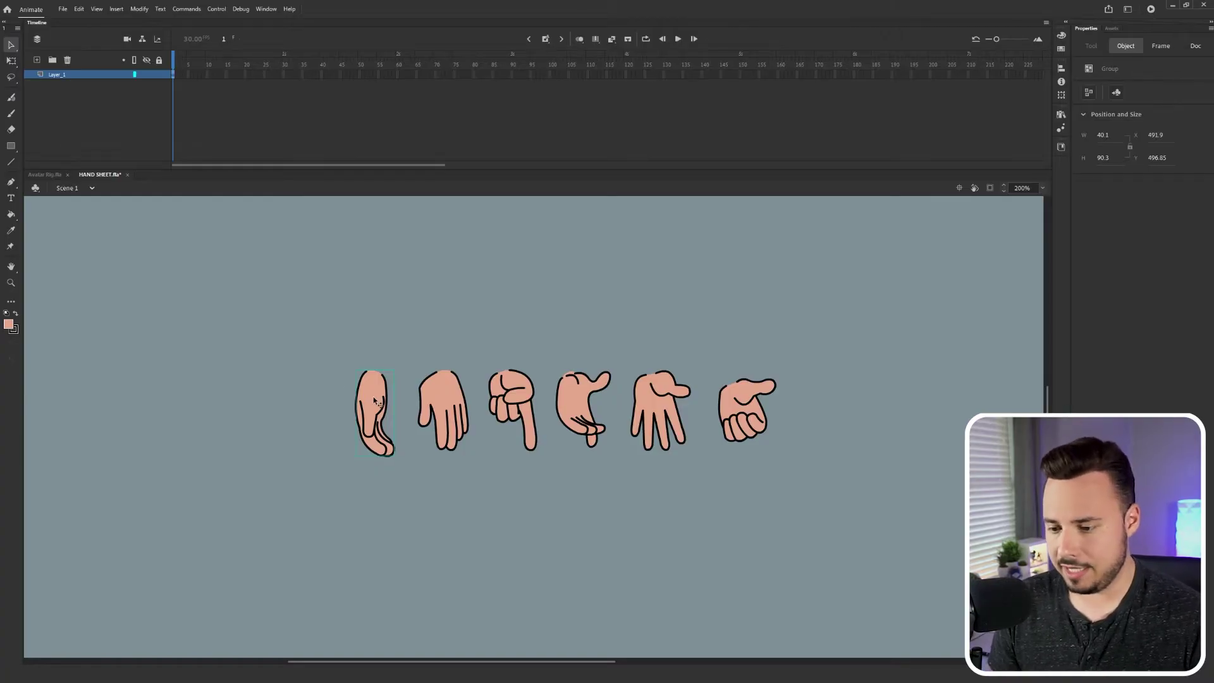
- Convert the leftmost hand drawing into a Graphic symbol named HAND_A
right_click(373, 396)
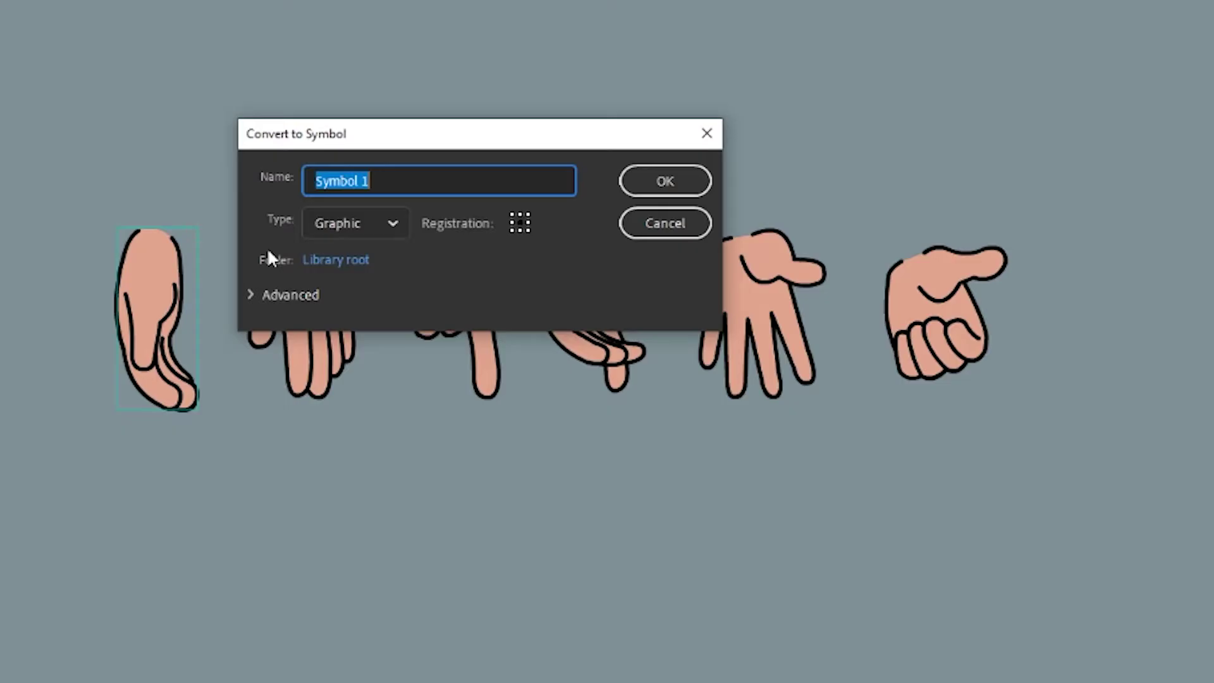
text(HAND)
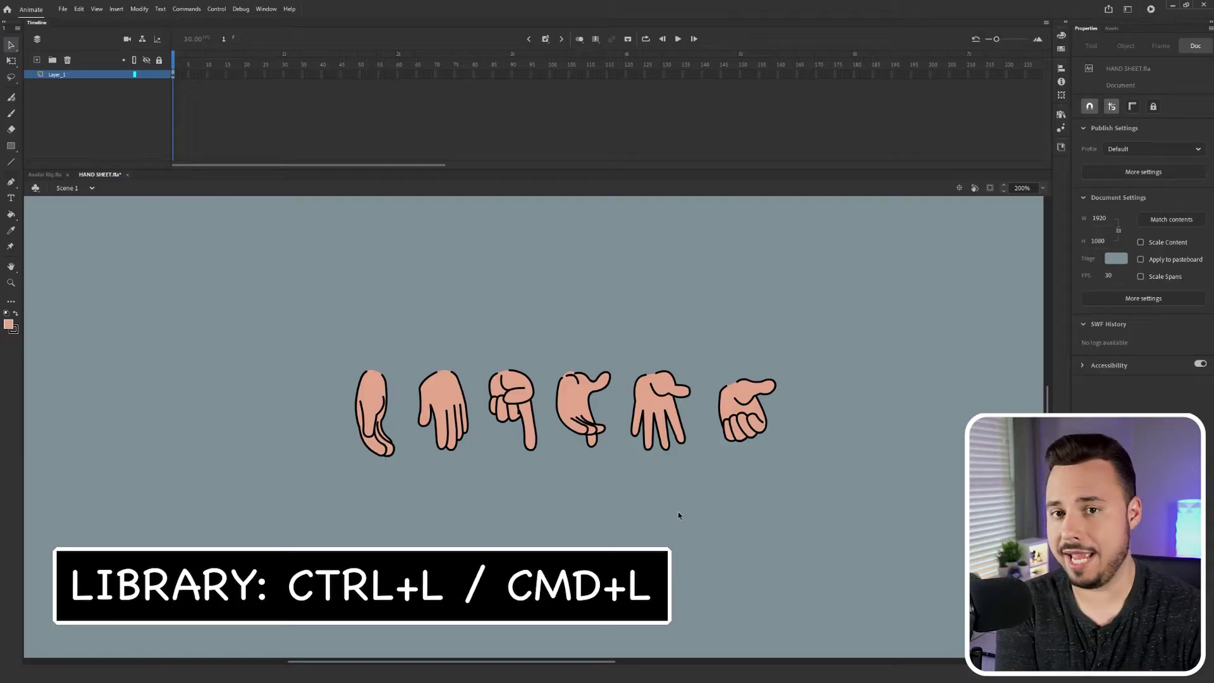
- Show the library and preview each hand symbol, from HAND_At Rest 01 through HAND_ThumbsUp
key(ctrl+l)
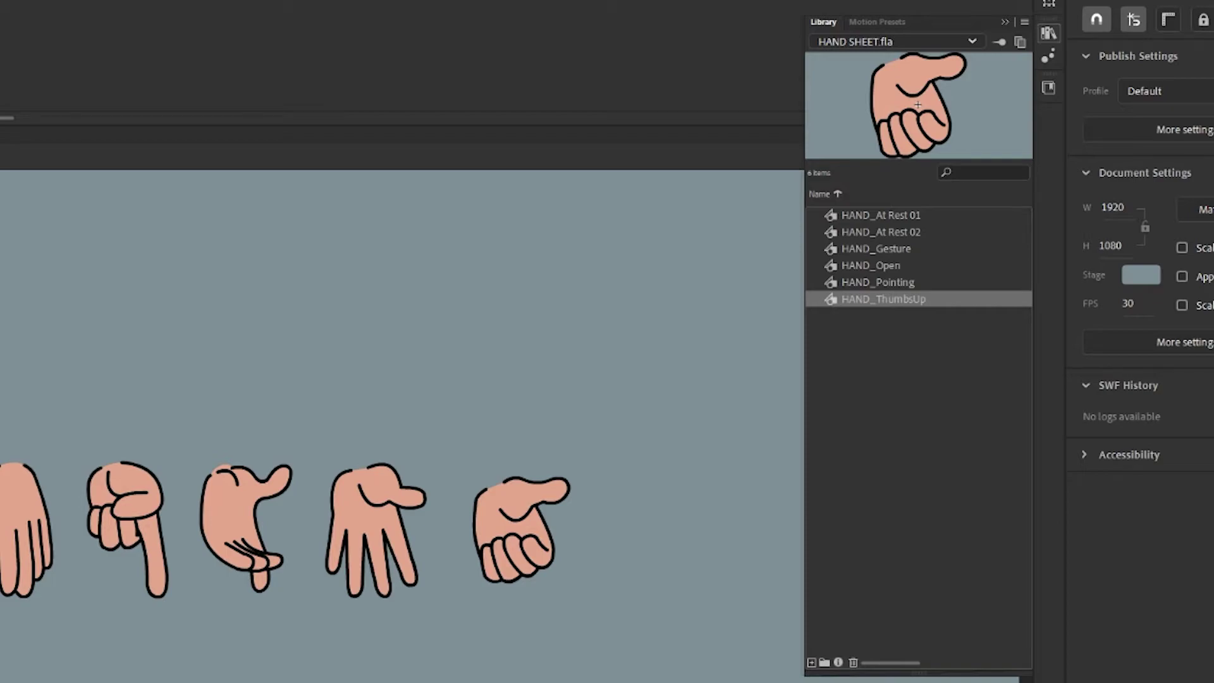
click(890, 216)
click(887, 231)
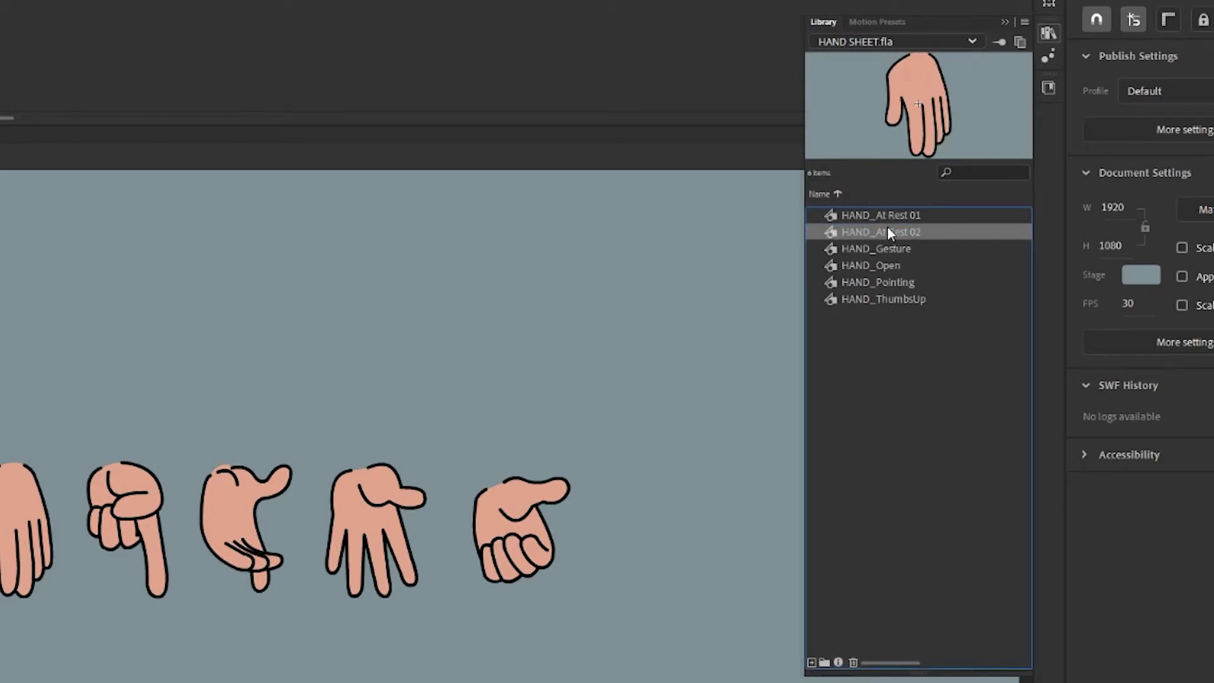
click(885, 250)
click(884, 265)
click(879, 282)
click(882, 299)
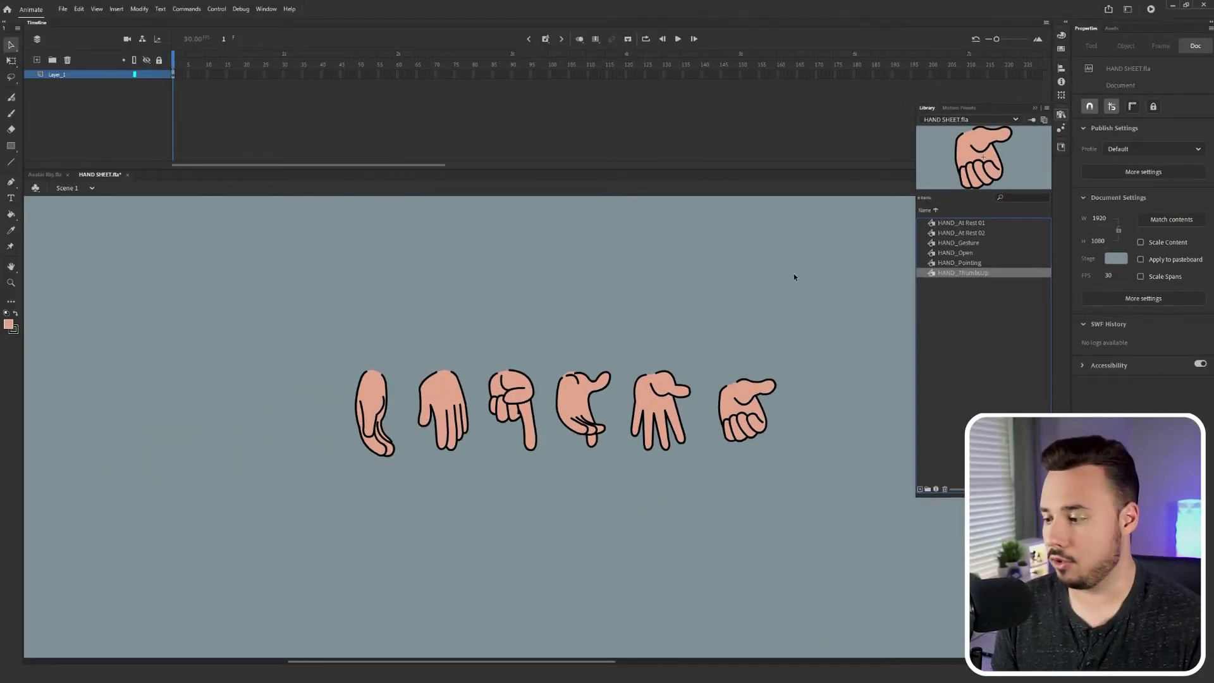
- Hide the library and delete the five hands to the right of the first one
key(ctrl+l)
drag(654, 394, 412, 480)
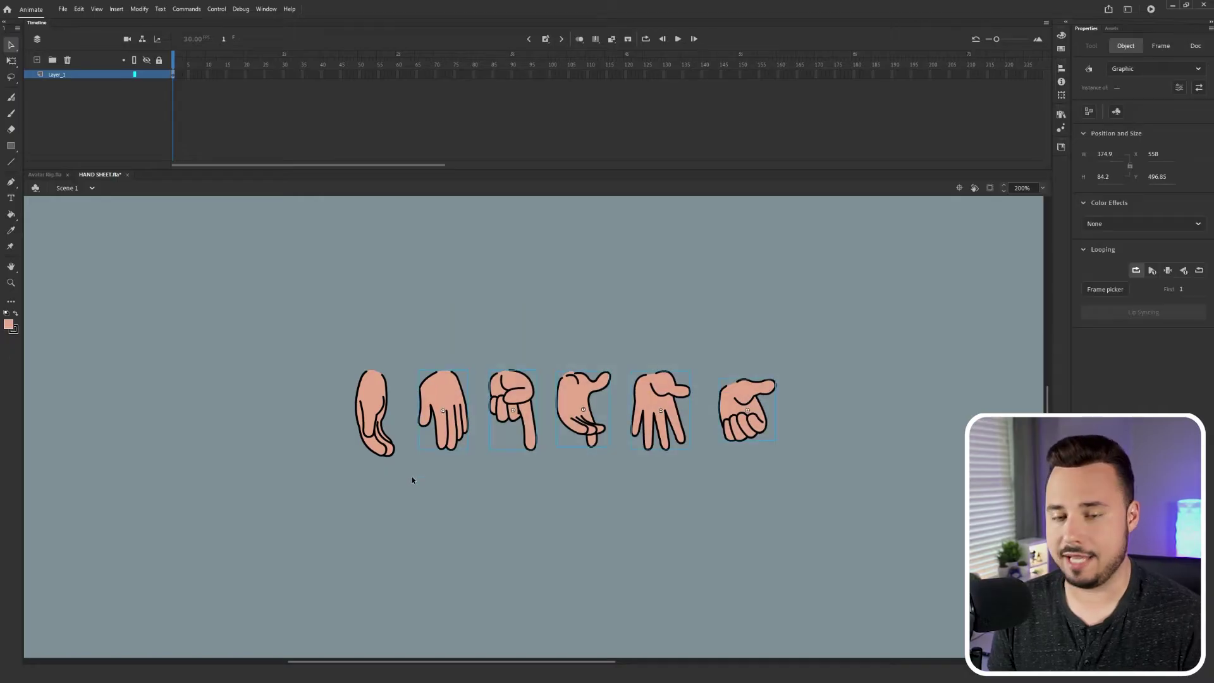
key(Delete)
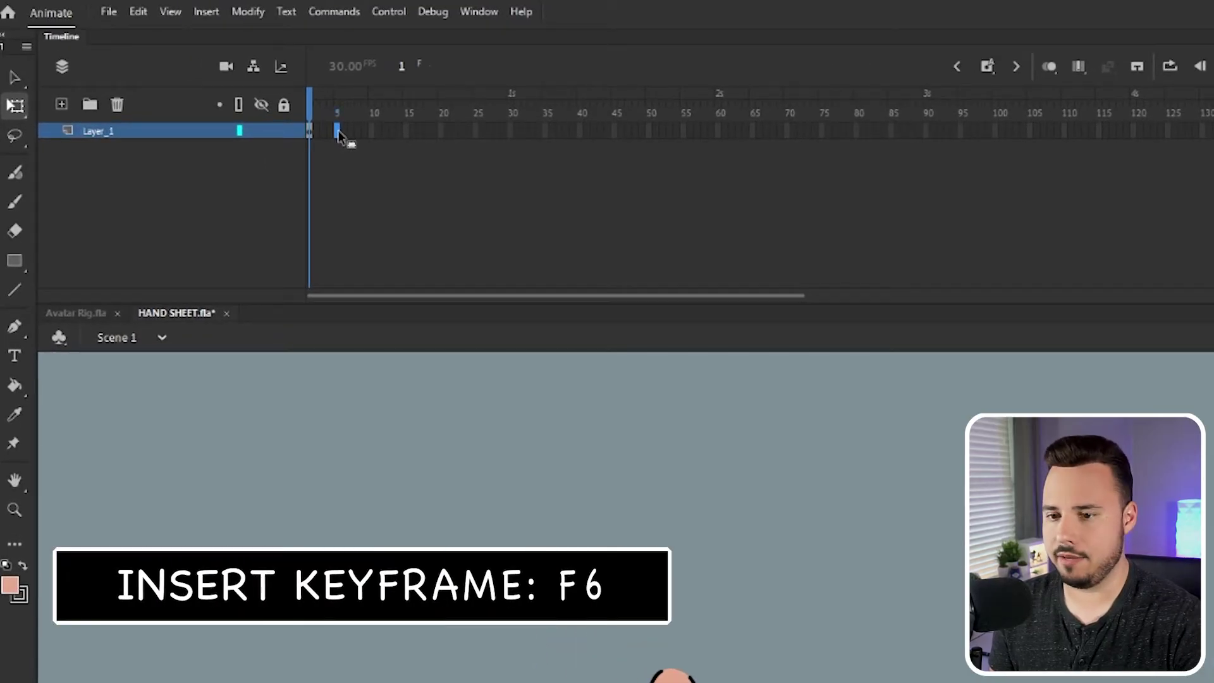
- Add keyframes to Layer_1 at frames 5 and 10
key(F6)
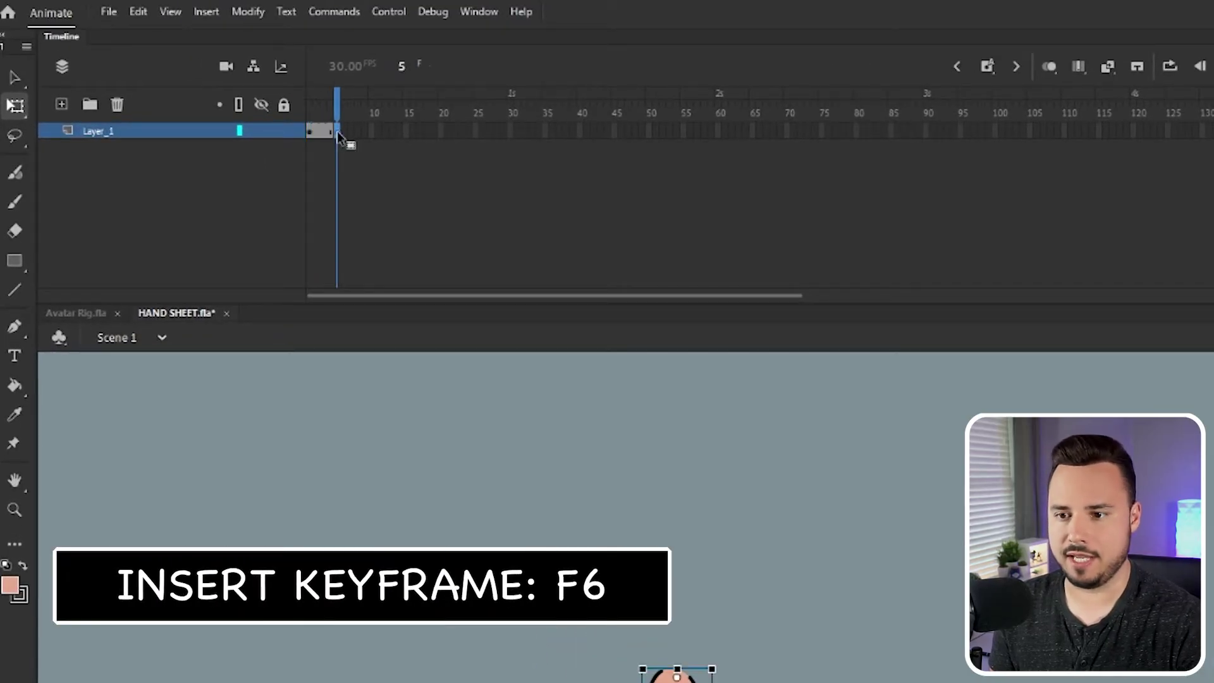
right_click(372, 133)
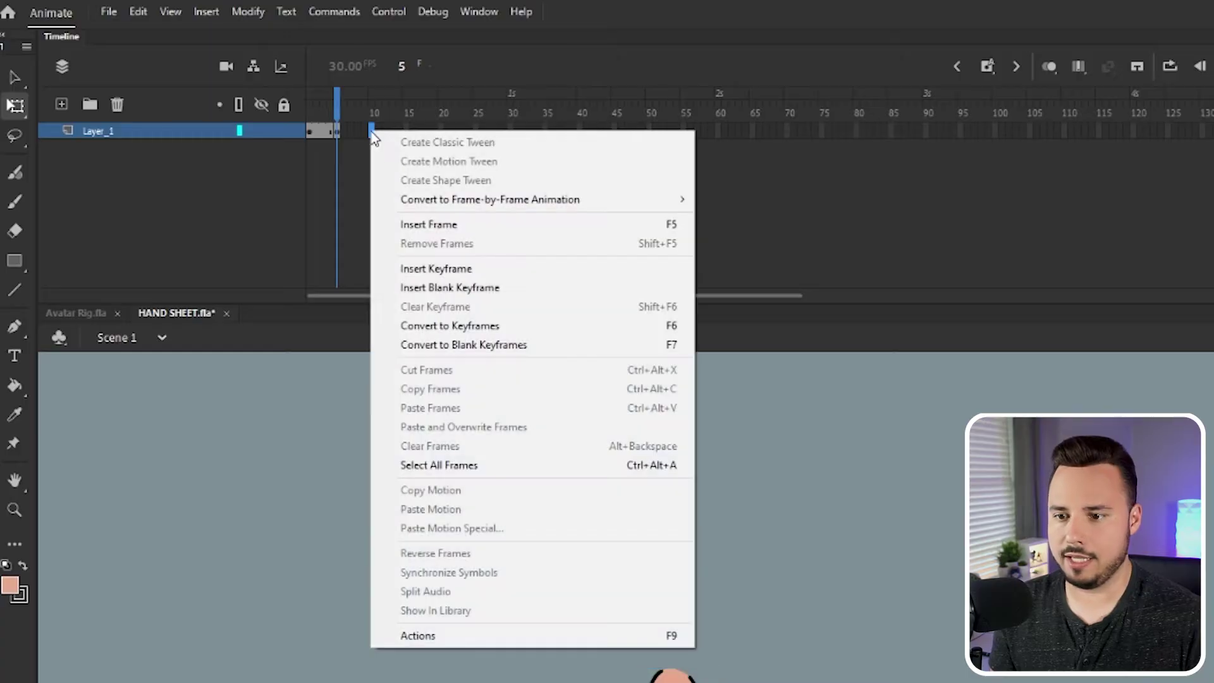
click(462, 271)
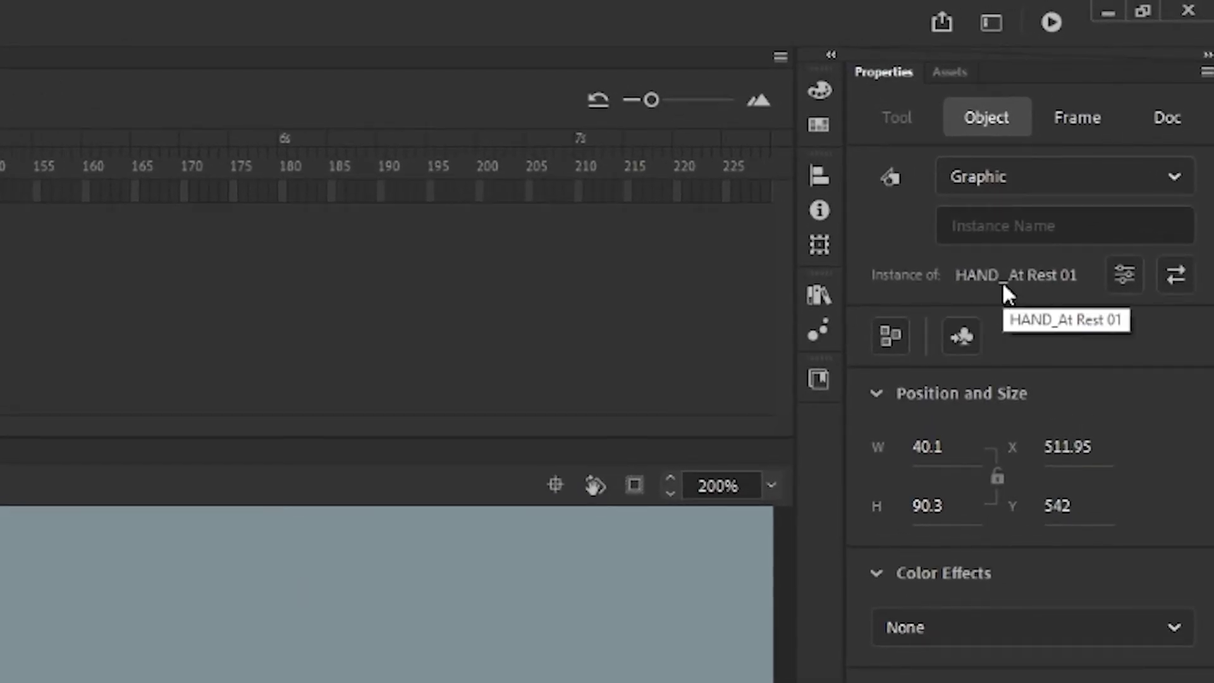
- Swap the frame 5 hand for HAND_Pointing and scrub to compare frames
click(1176, 278)
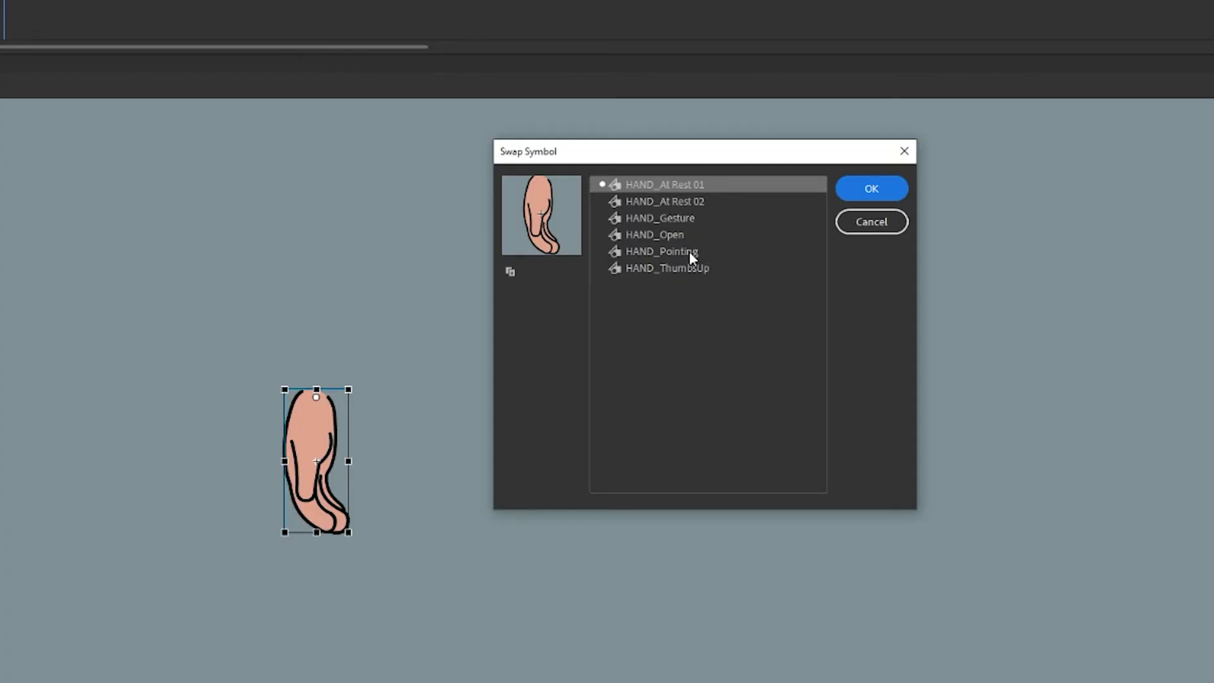
click(689, 252)
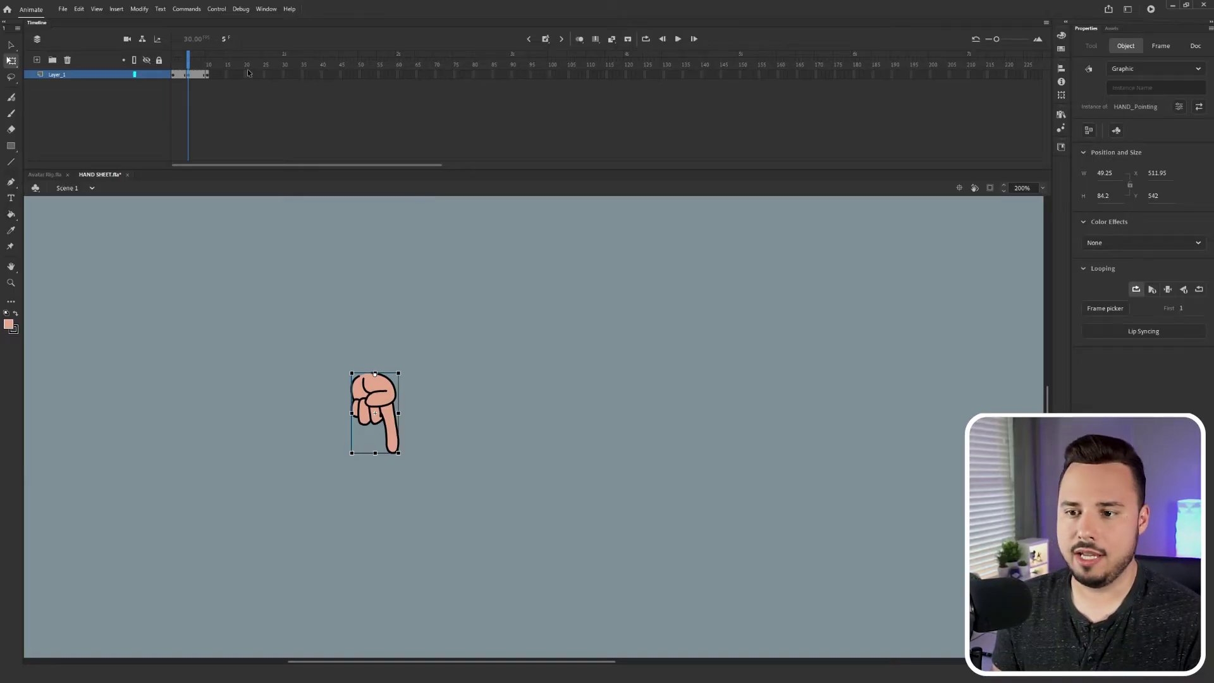
mouse_move(192, 73)
mouse_down()
mouse_move(181, 74)
mouse_move(207, 74)
mouse_up()
- Swap the hand at frame 10 for HAND_ThumbsUp
click(284, 293)
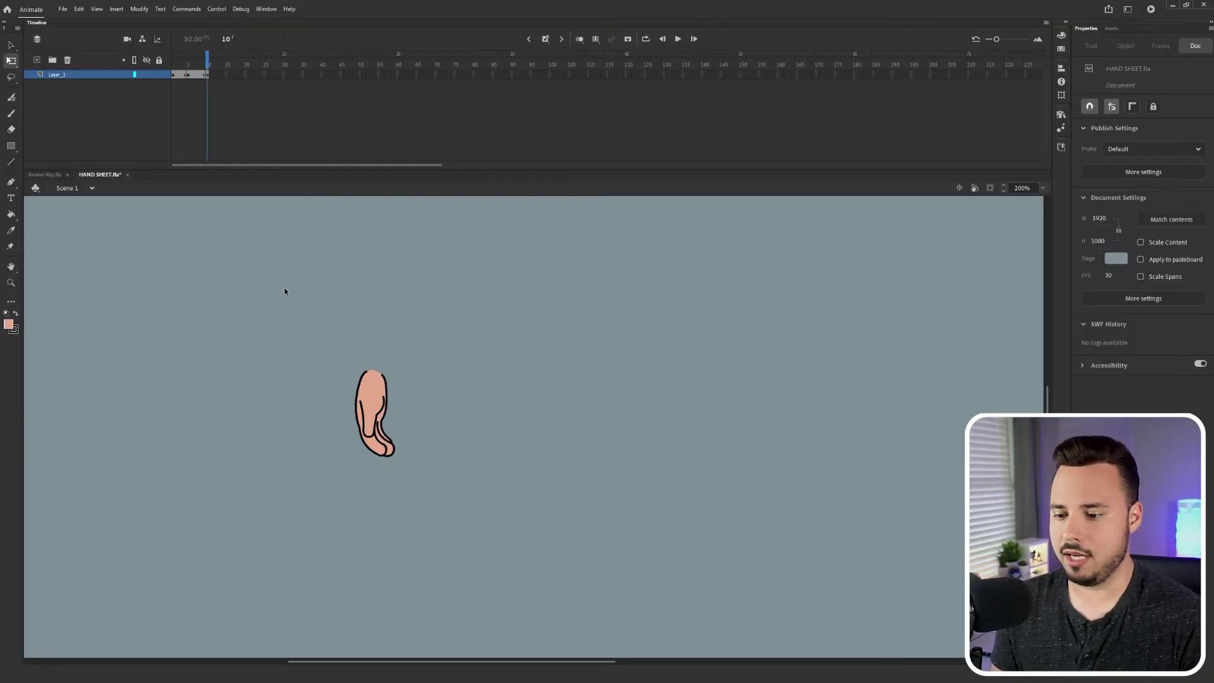
click(367, 425)
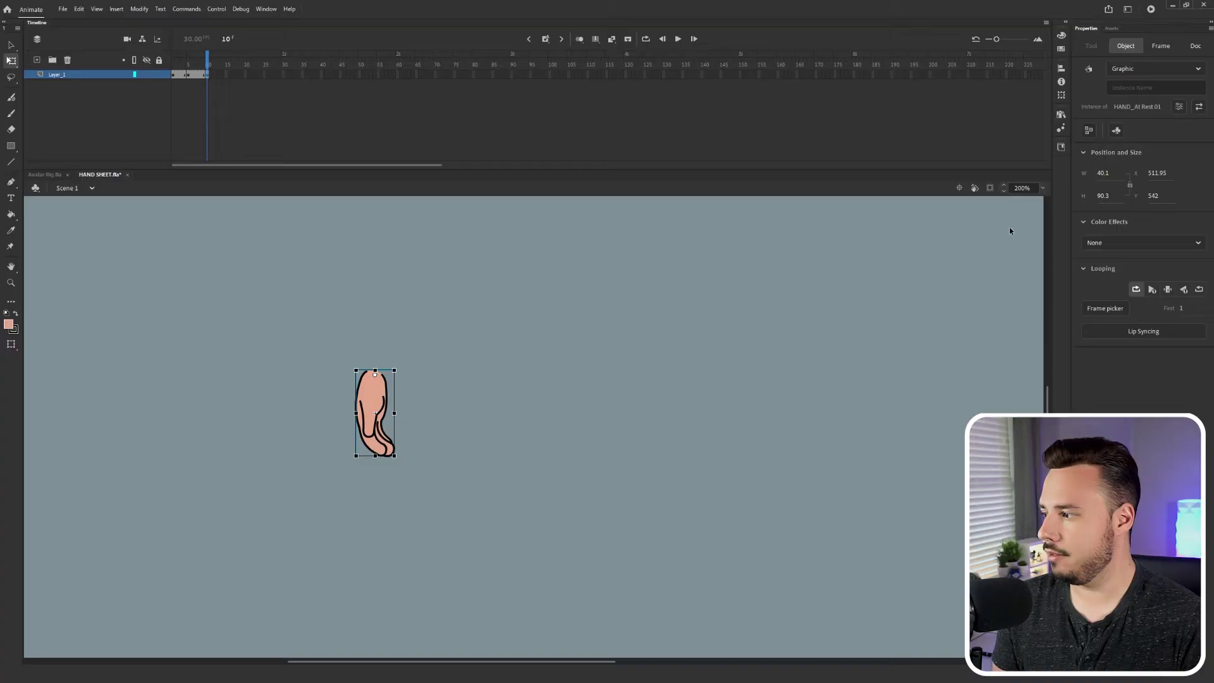
click(1199, 106)
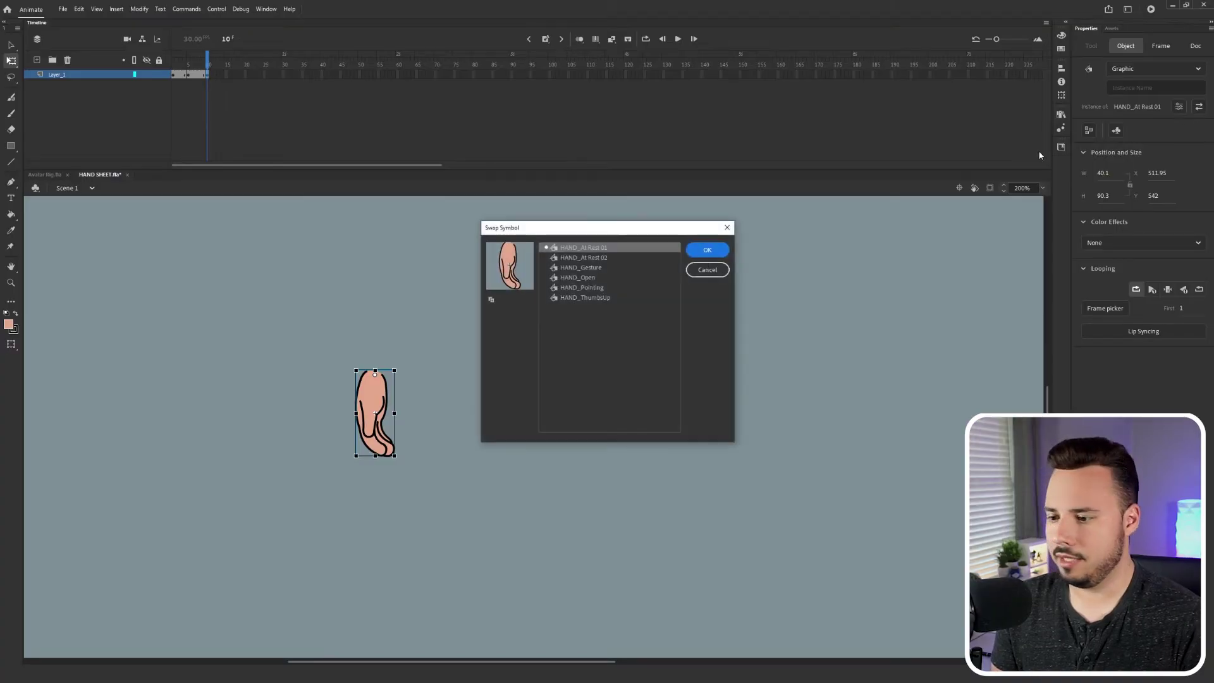
click(601, 297)
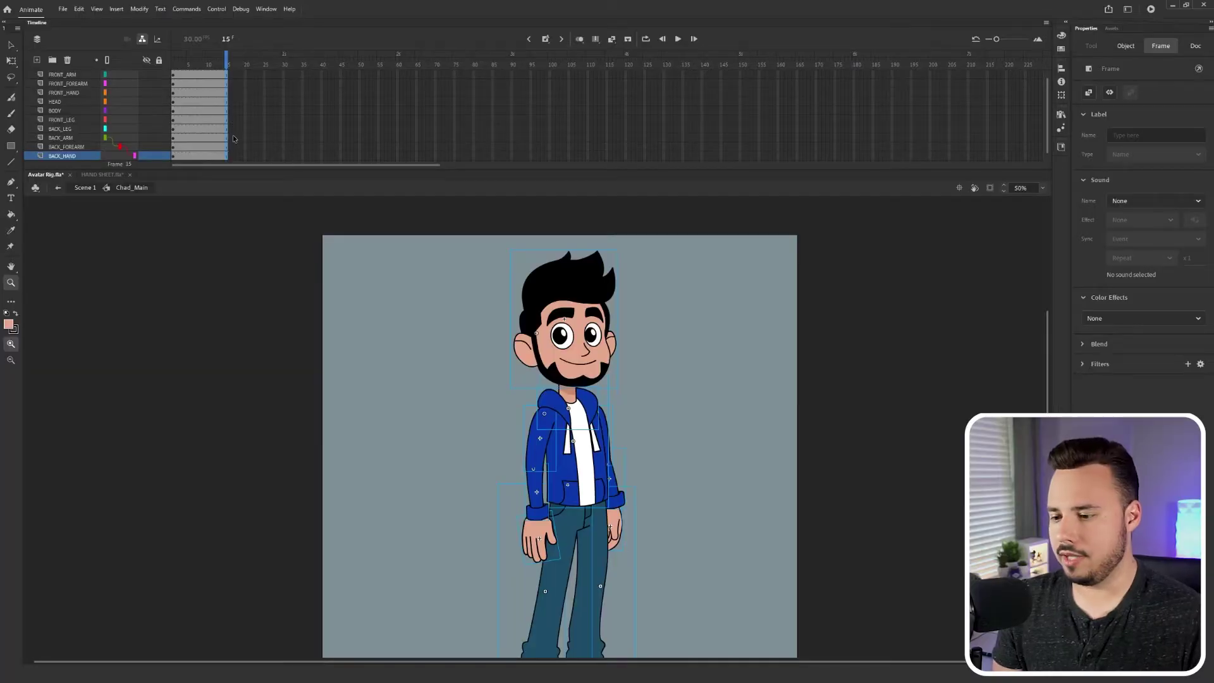
- Insert keyframes on all Chad_Main body-part layers at frame 15 and zoom into the torso
key(comma)
key(comma)
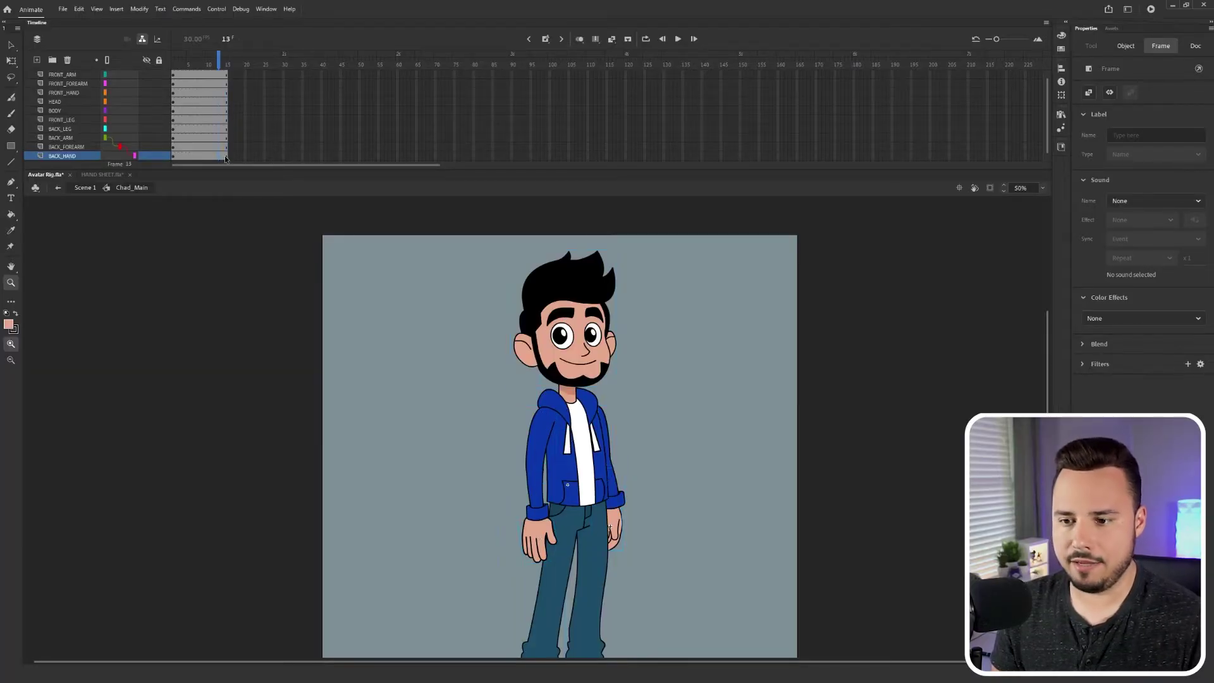
key(period)
key(period)
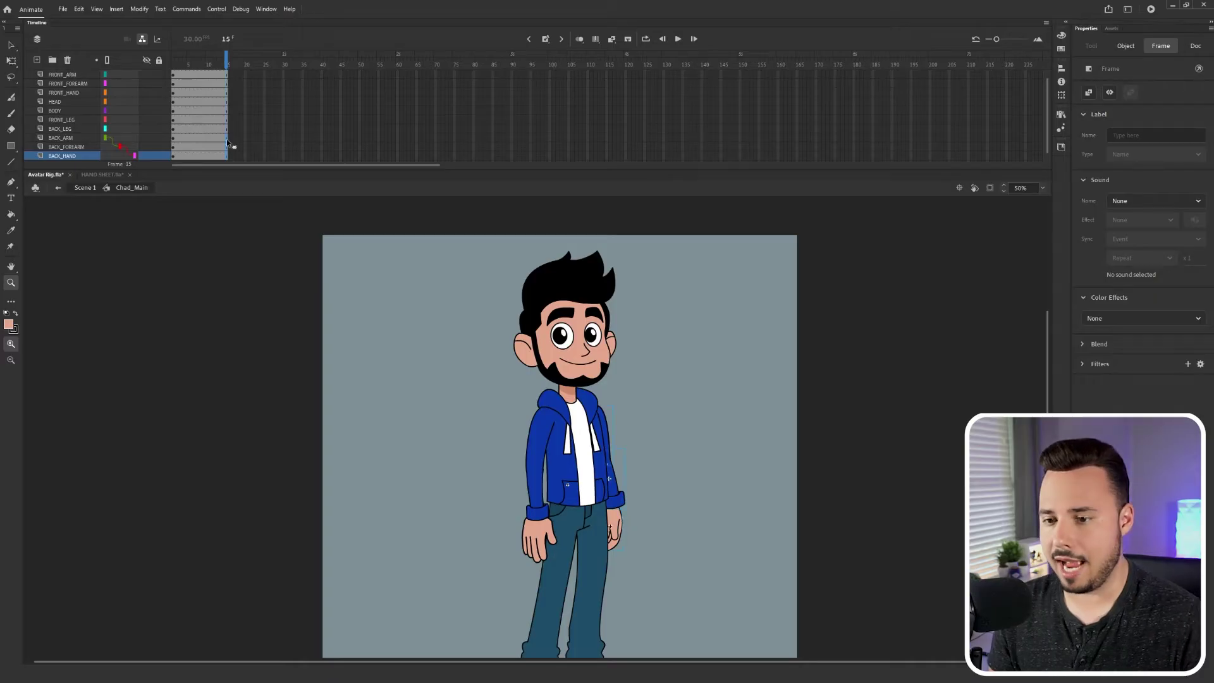
right_click(227, 143)
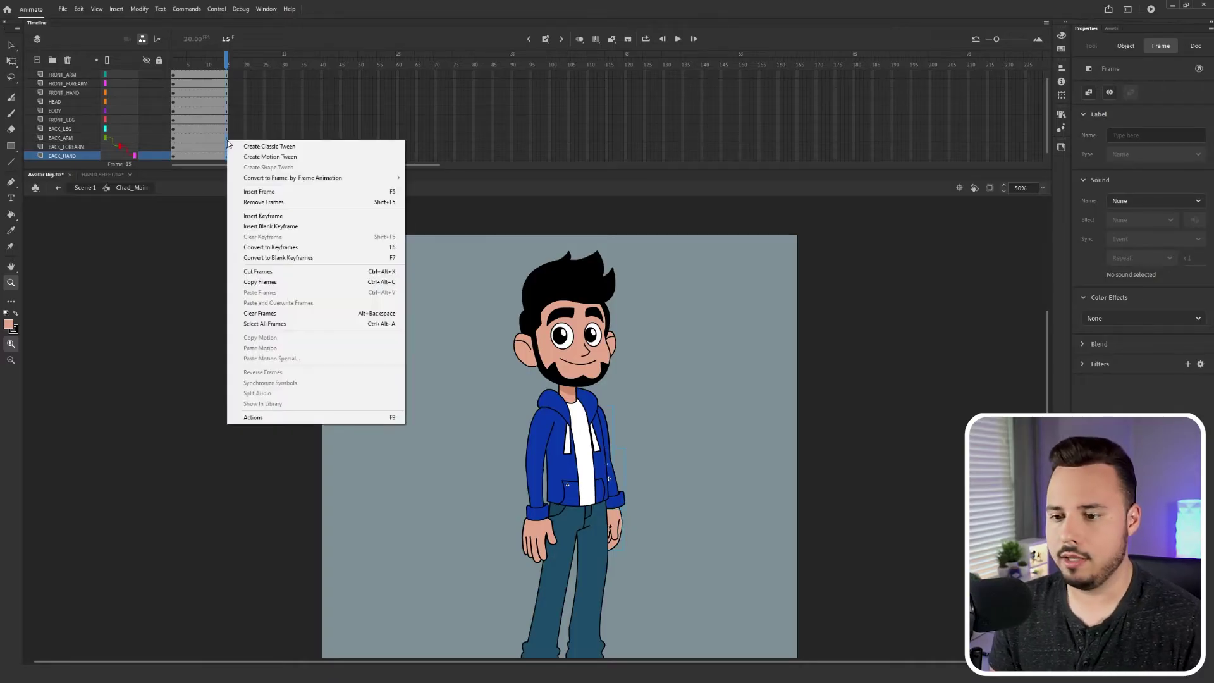
click(263, 215)
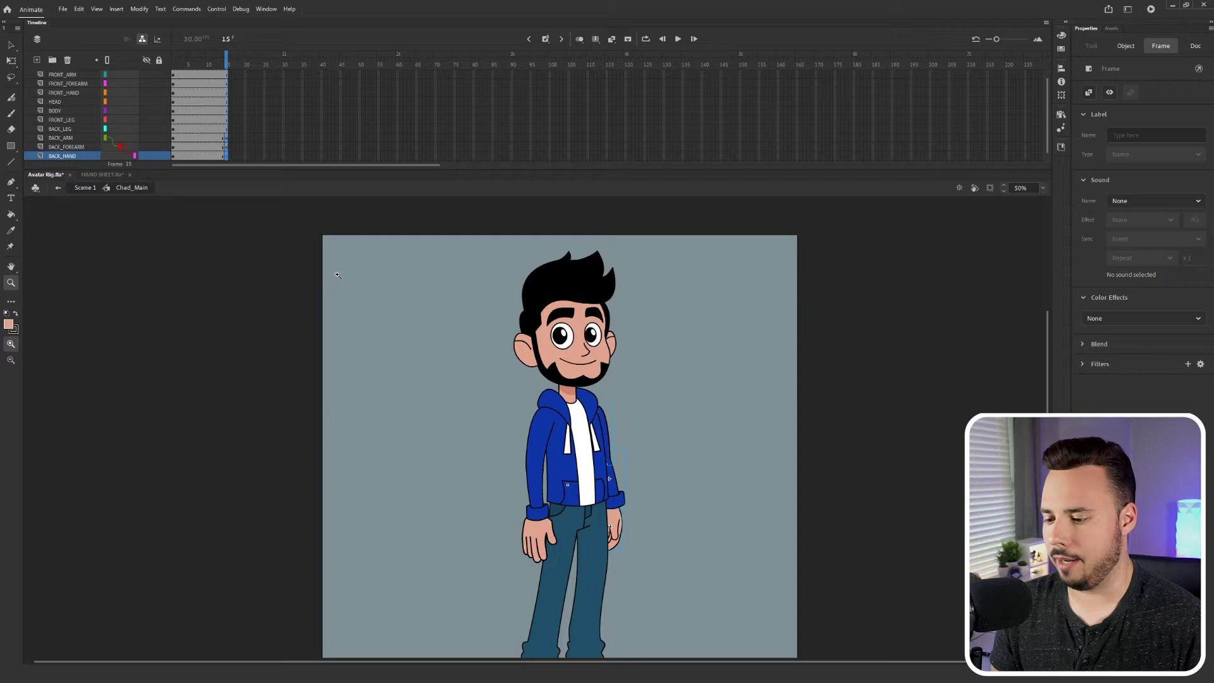
click(624, 456)
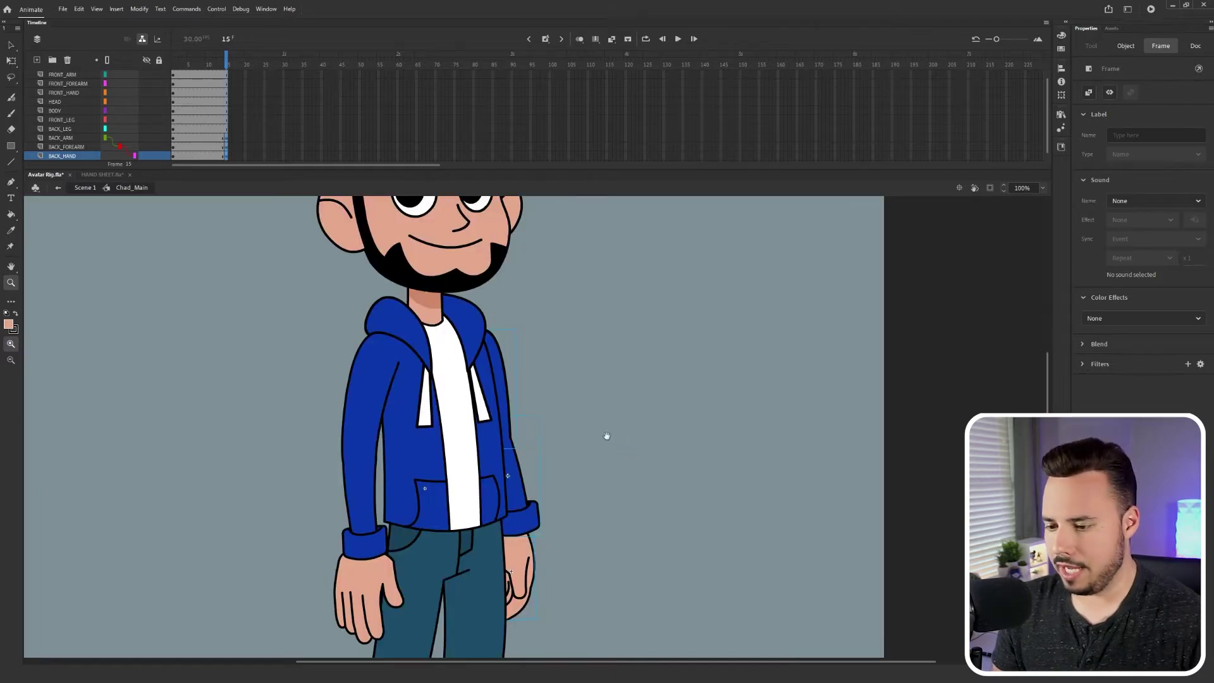
- At frame 15, rotate the back arm outward and raise the back forearm to horizontal
key(v)
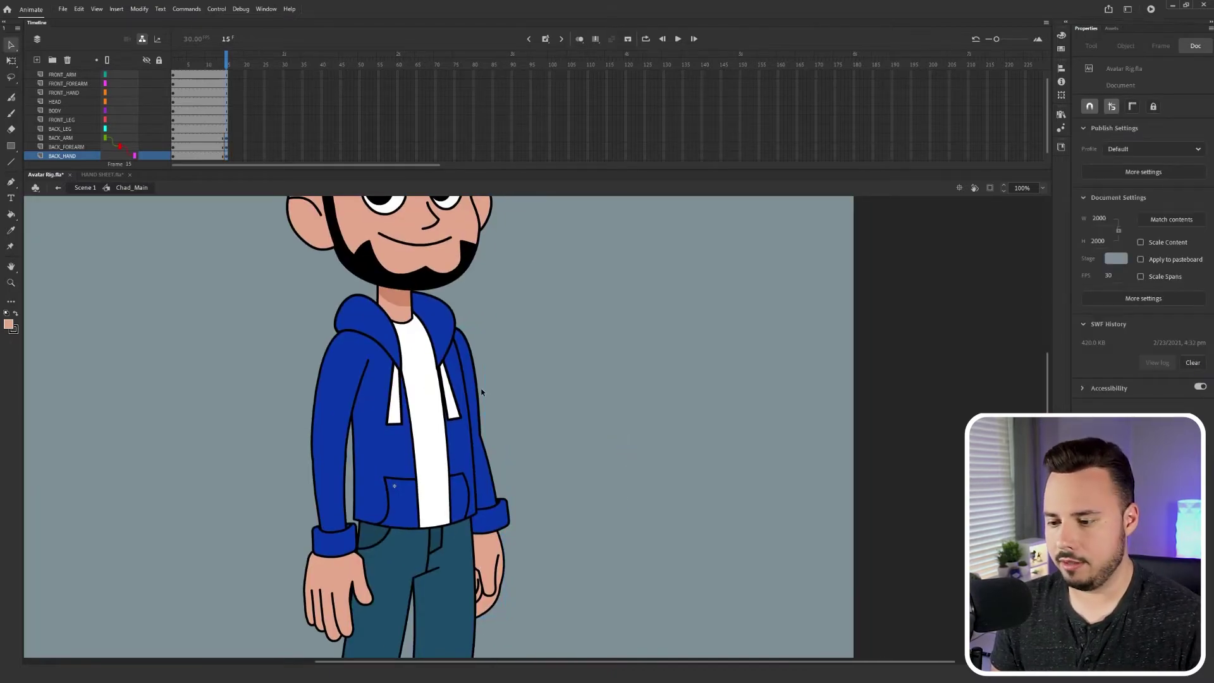
click(479, 393)
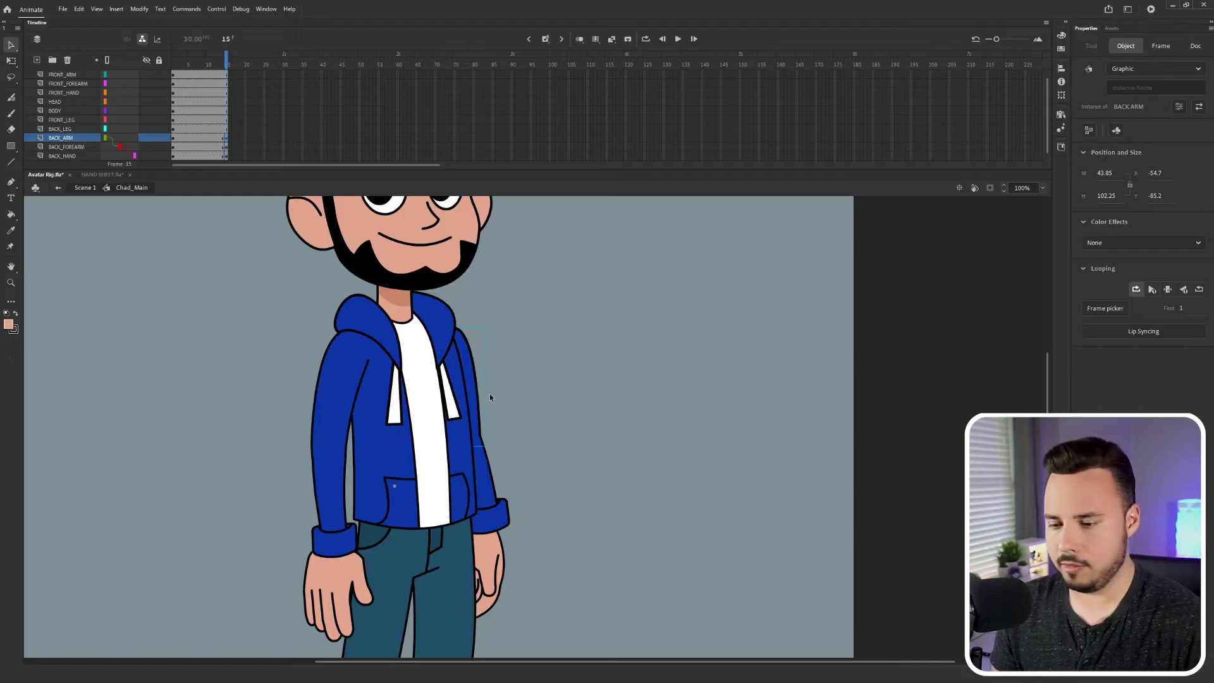
key(q)
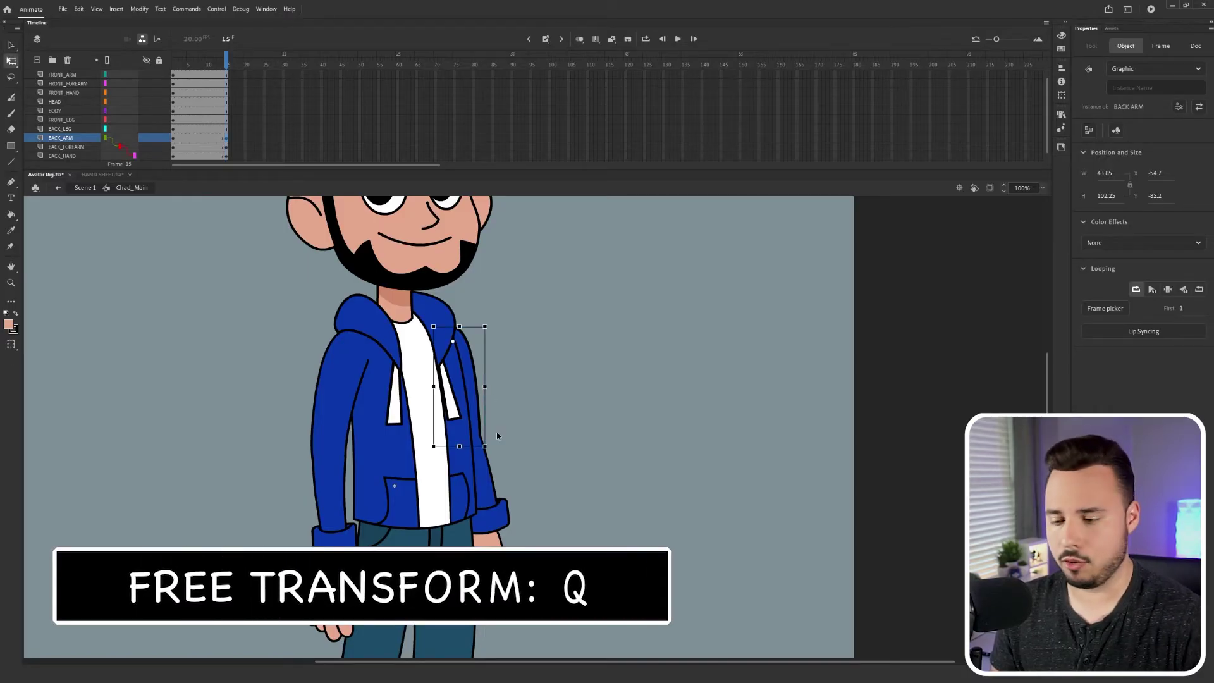
drag(493, 455, 503, 418)
click(541, 441)
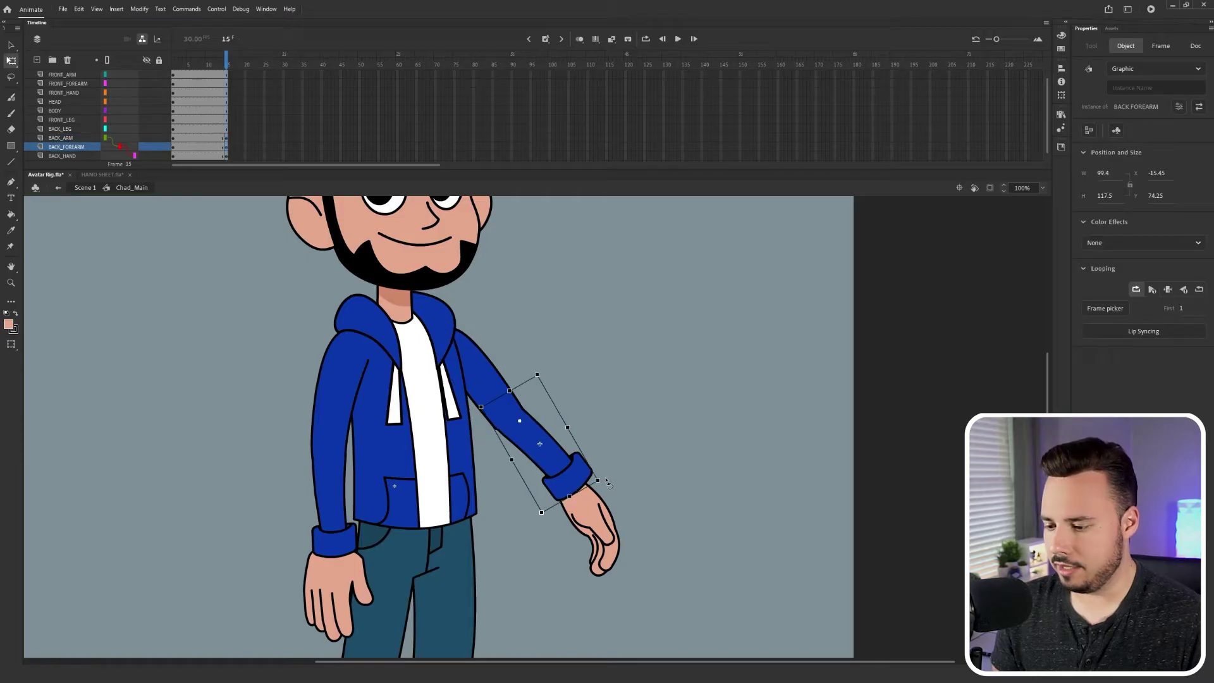
drag(607, 482, 625, 405)
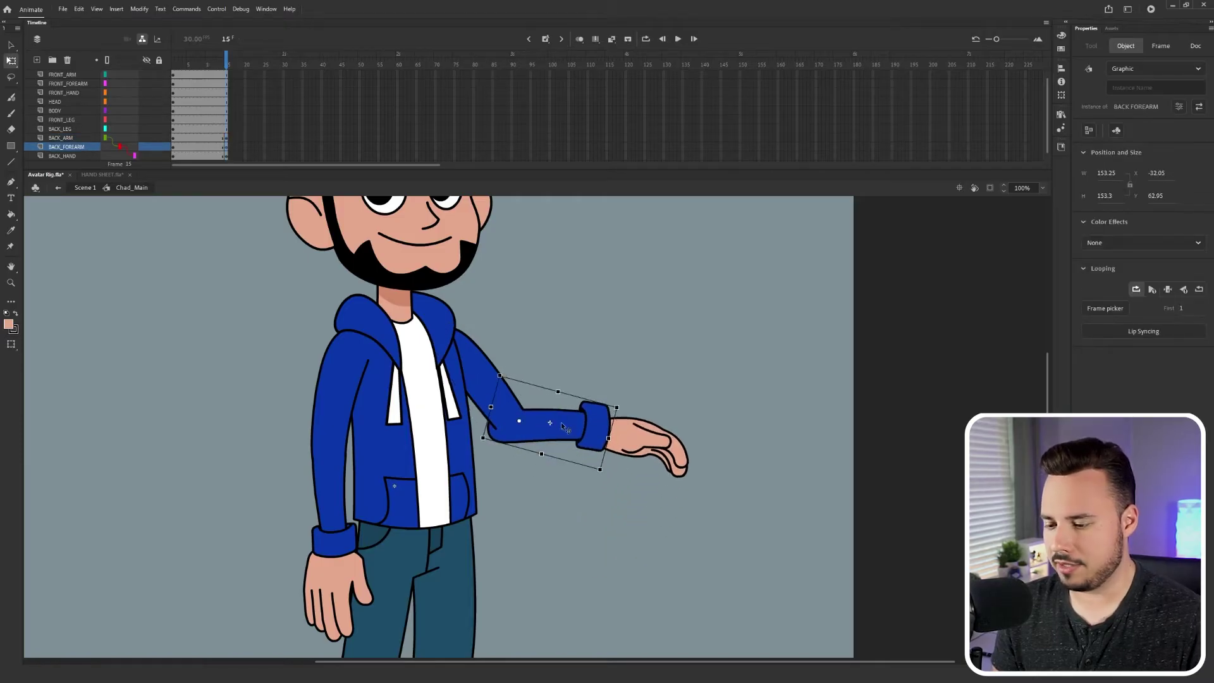
click(640, 425)
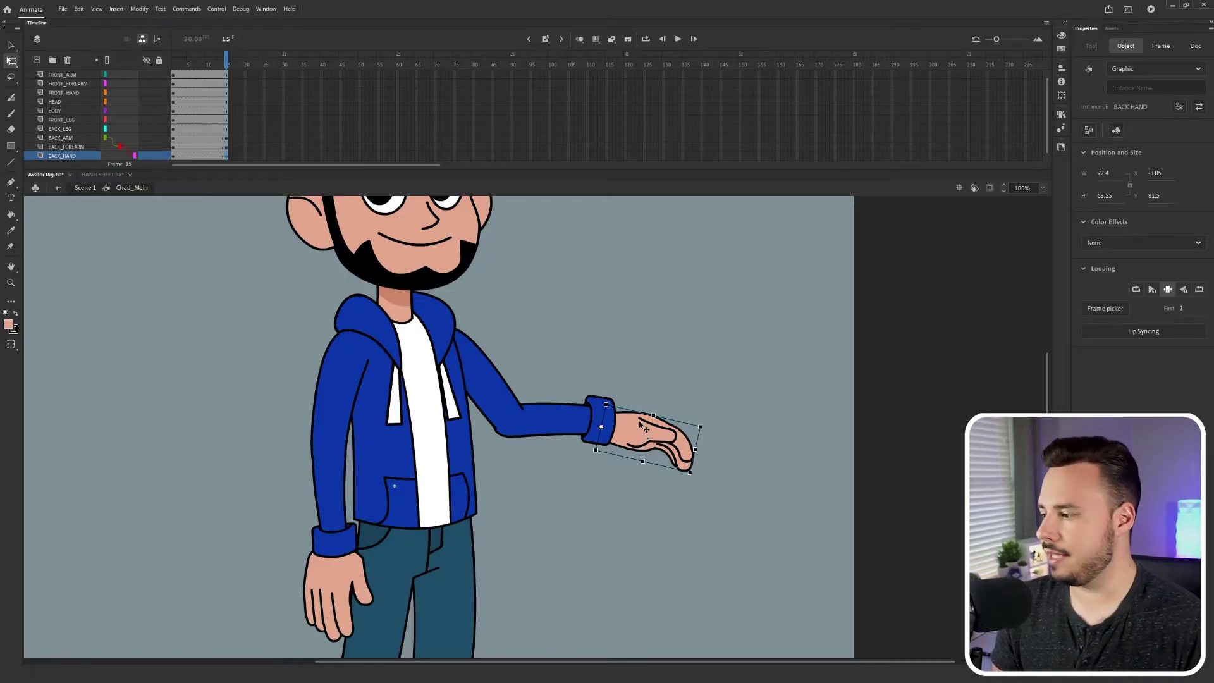
- Swap Chad's back hand for the HAND_ThumbsUp graphic
click(1199, 107)
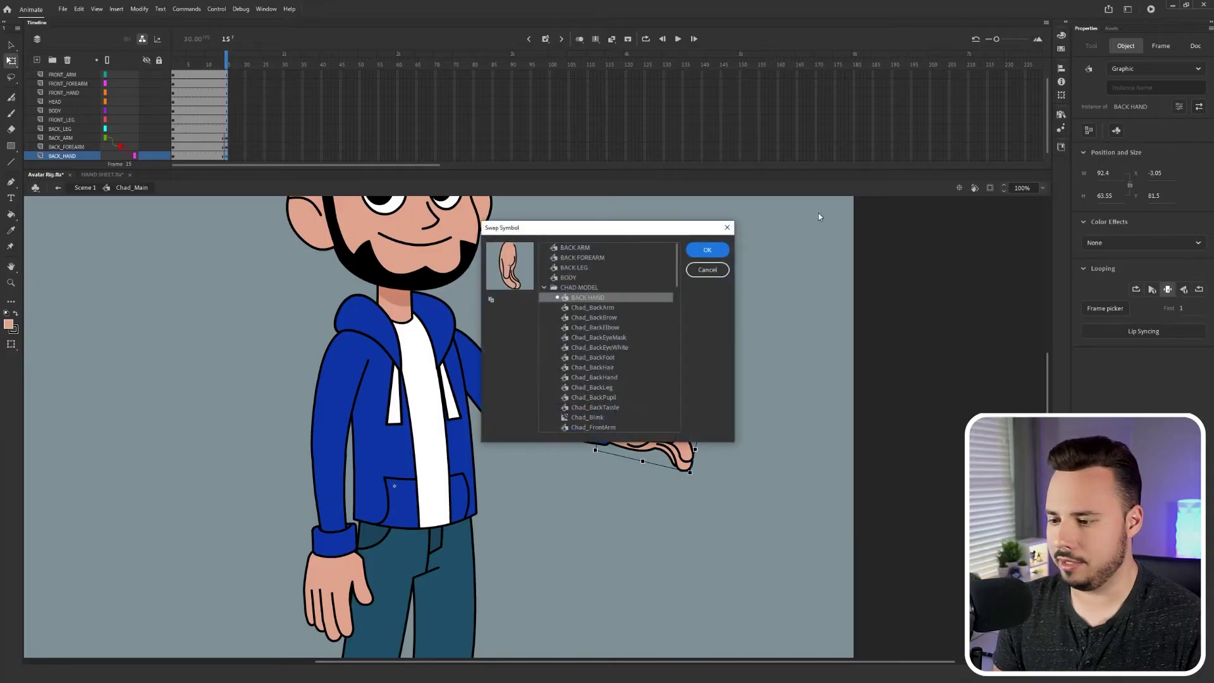
click(556, 288)
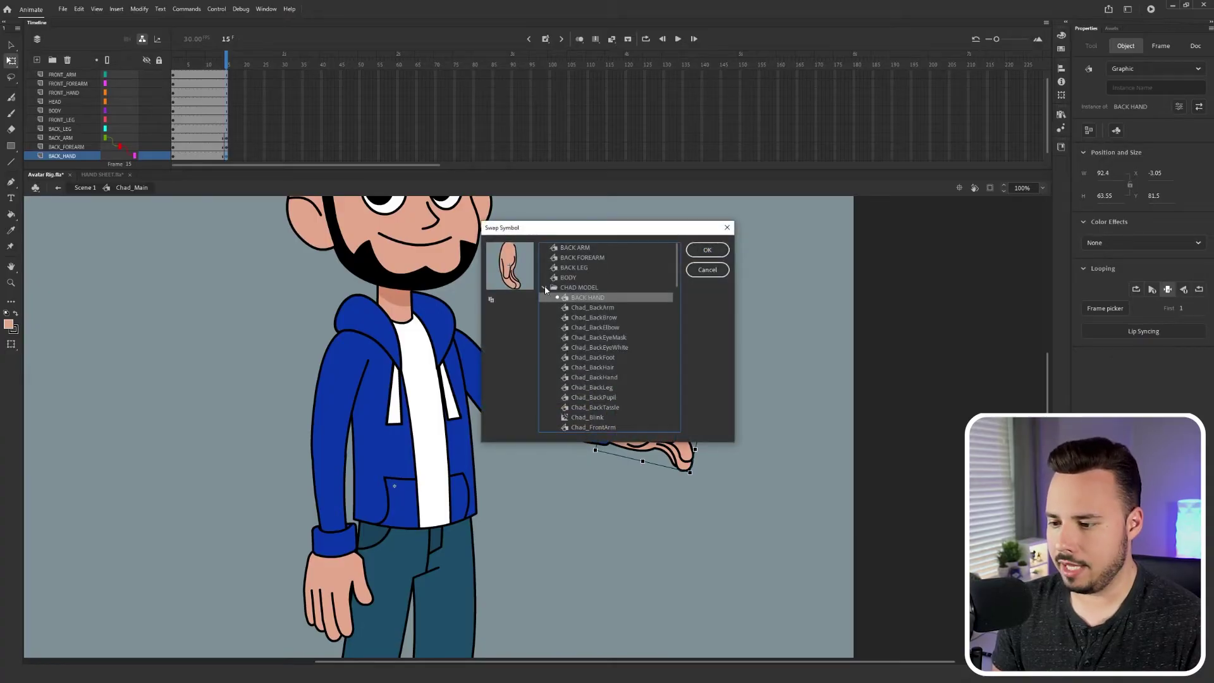
click(556, 288)
click(576, 310)
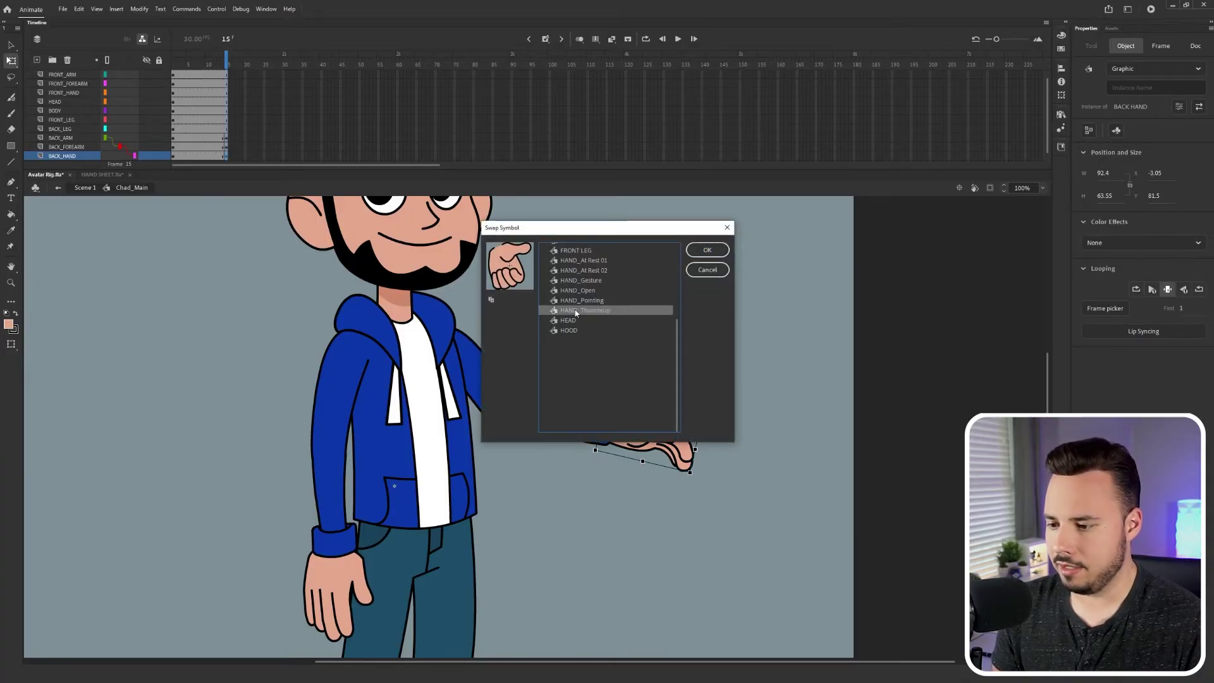
click(699, 250)
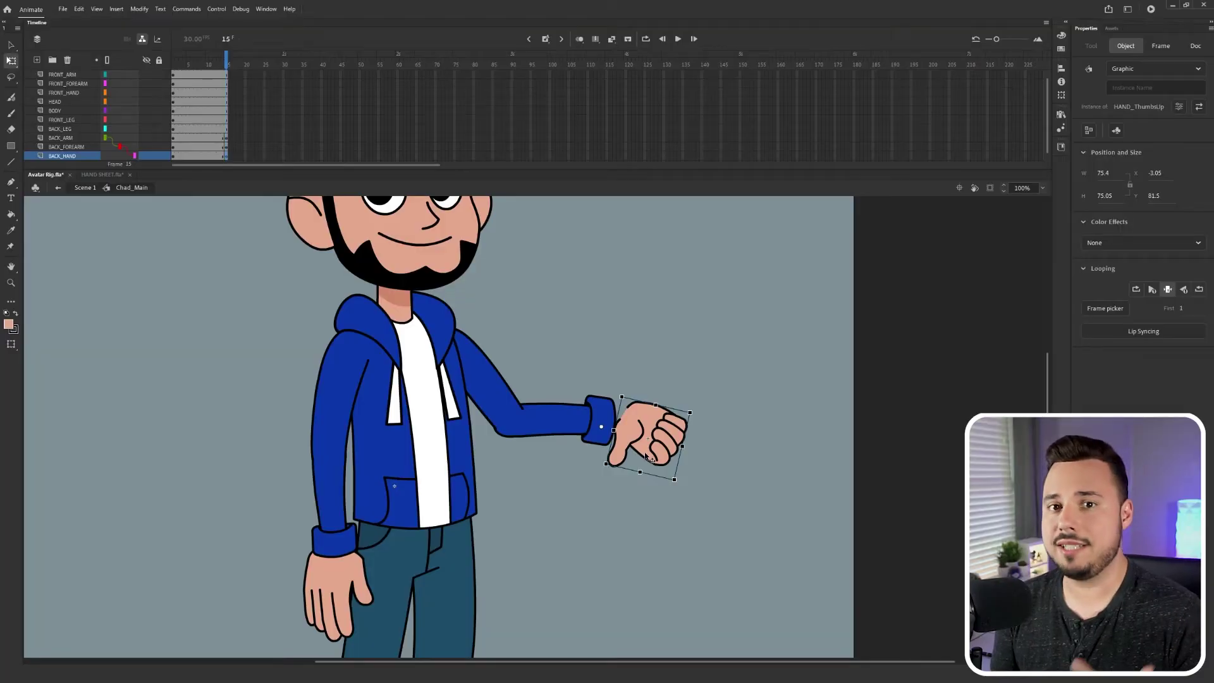
- Inside HAND_ThumbsUp, flip the hand drawing vertically and rotate it into a thumbs-up
double_click(661, 446)
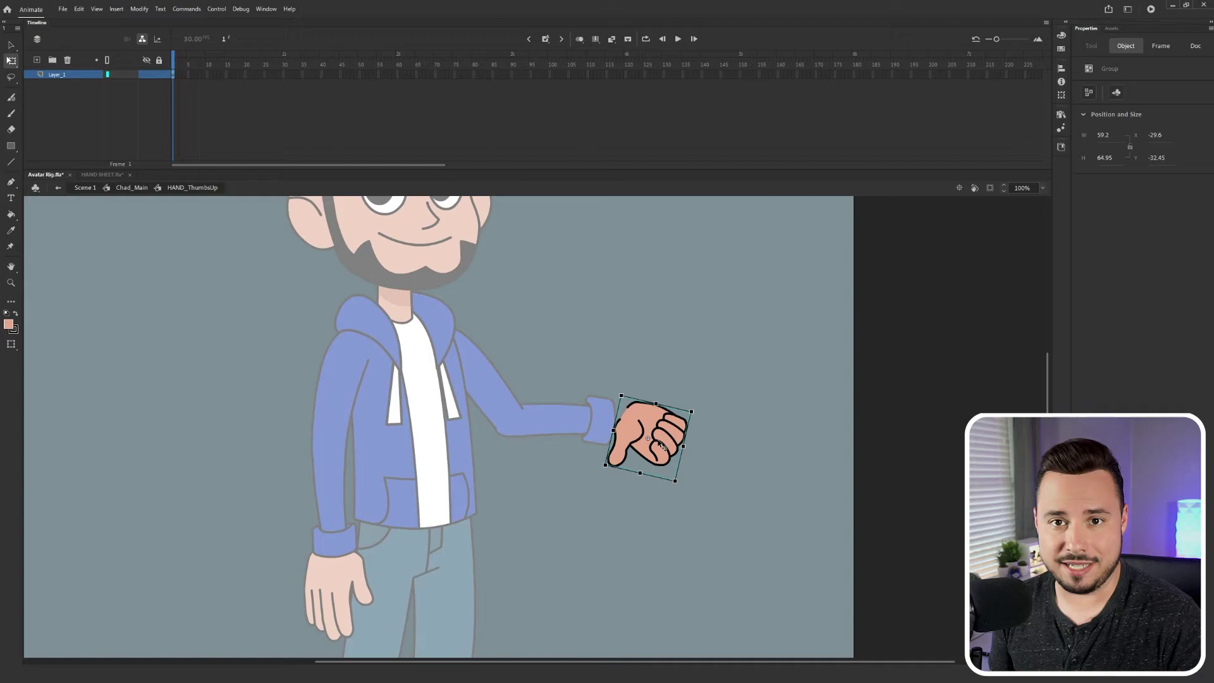
right_click(661, 435)
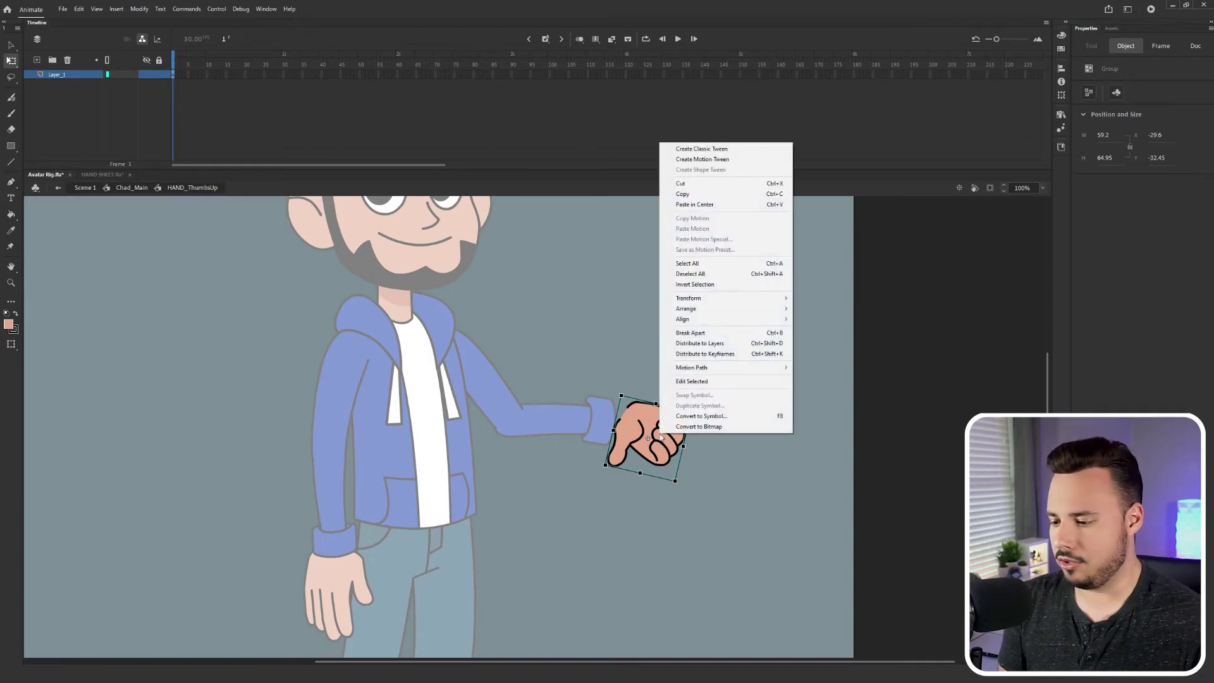
mouse_move(717, 299)
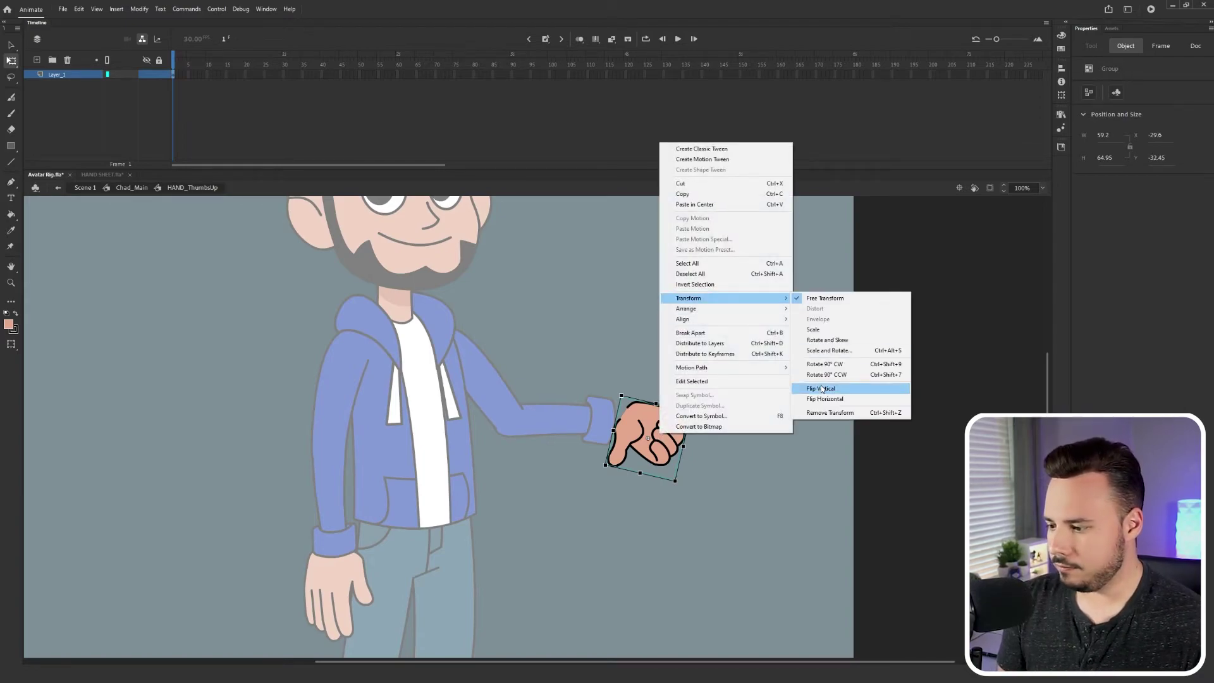
click(822, 390)
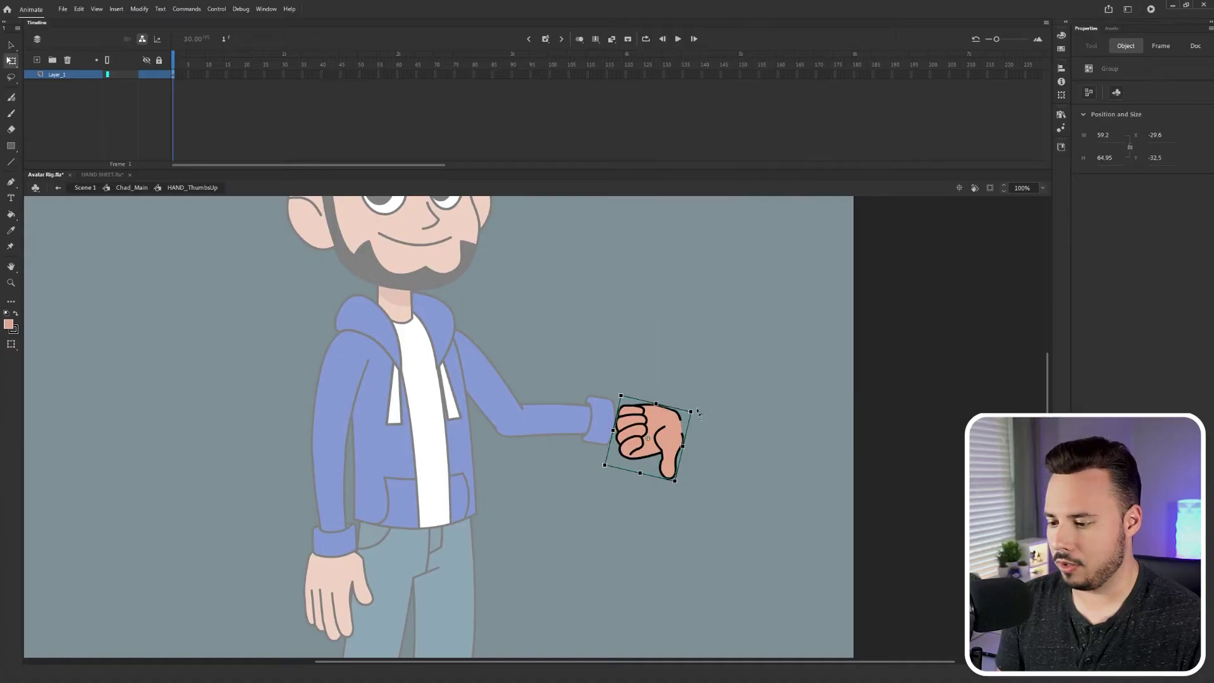
drag(700, 413, 623, 430)
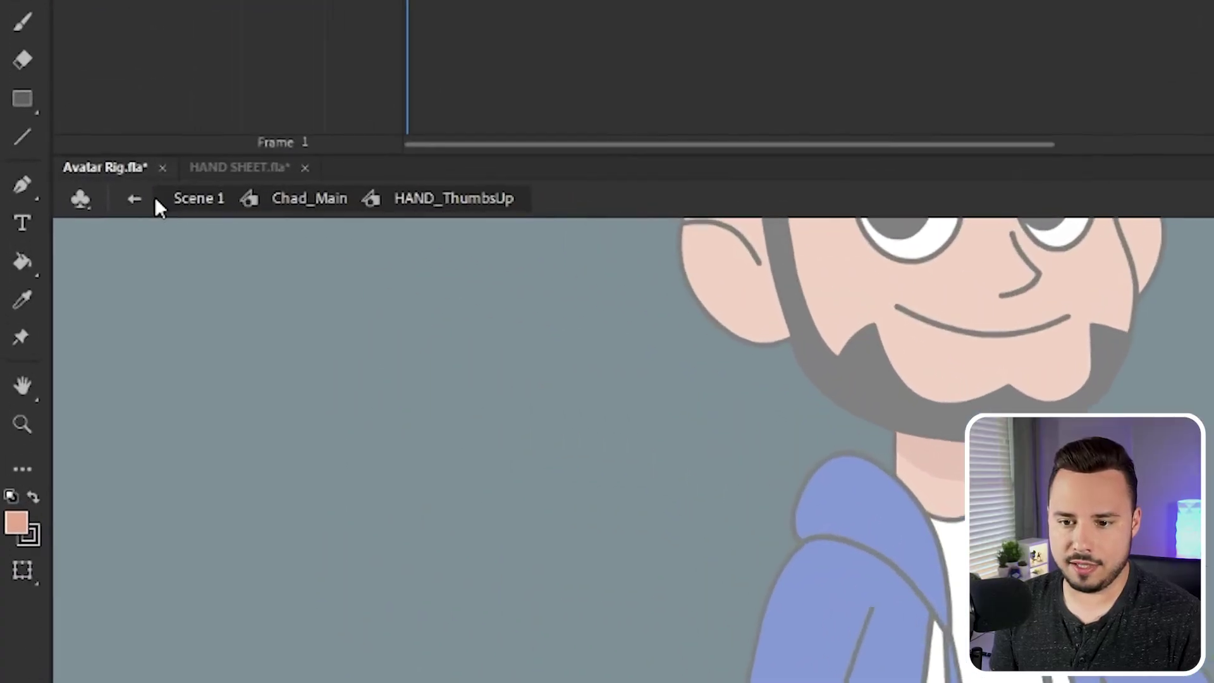
- Return to Chad_Main, deselect the hand, and scrub frames 13–15 to check the thumbs-up
click(179, 207)
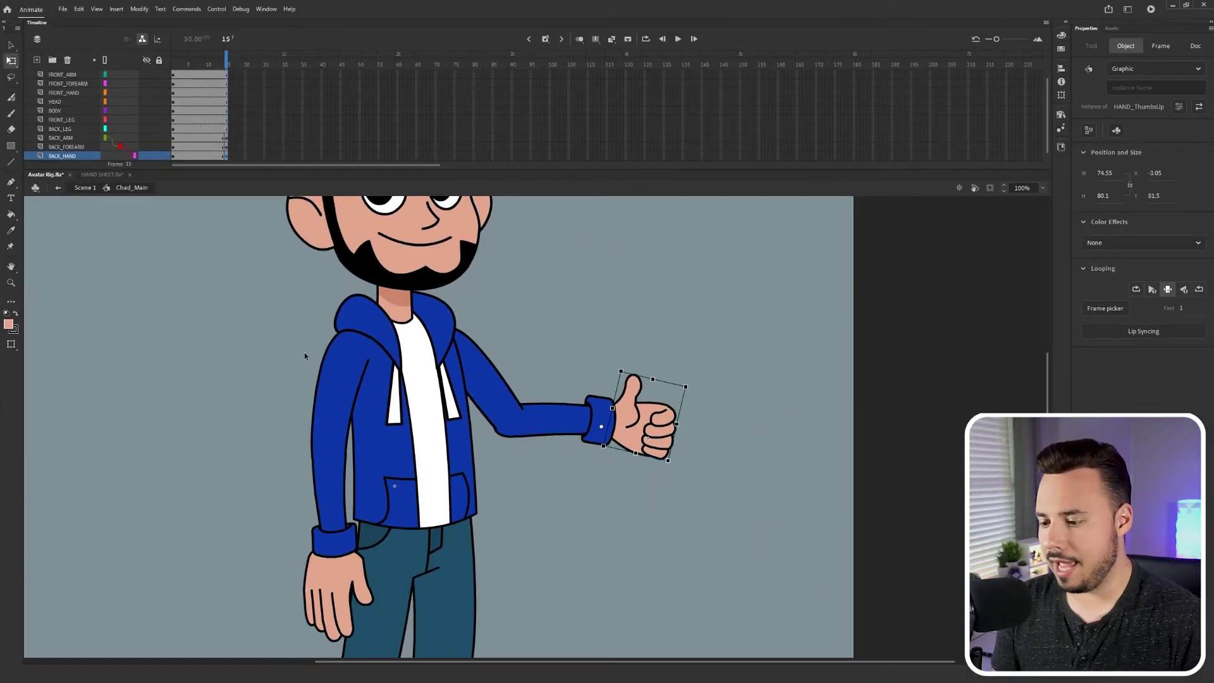
click(523, 303)
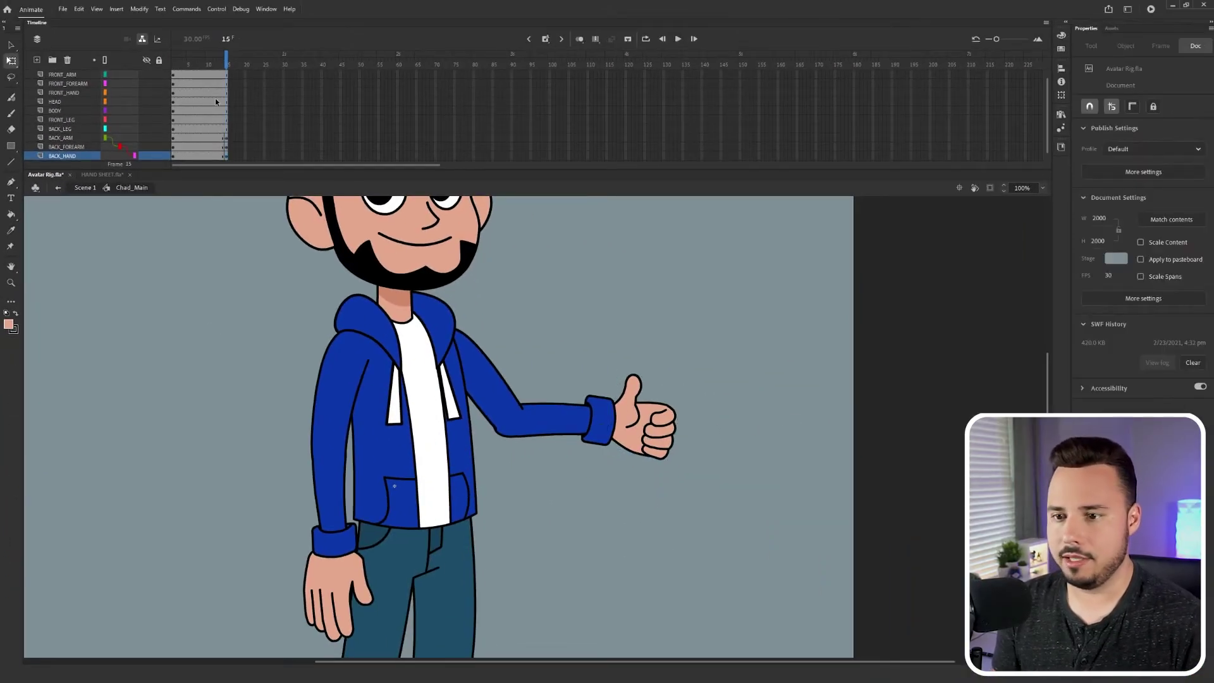
drag(225, 68, 232, 72)
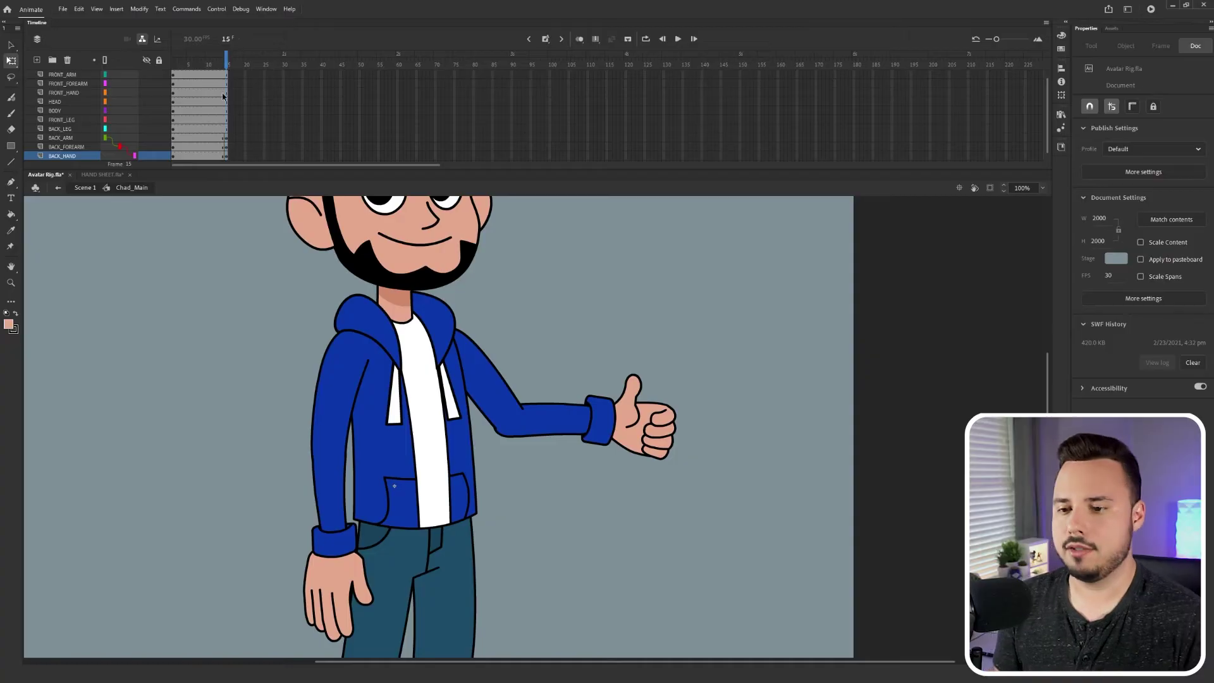
- Add a classic tween at frame 10 on the back arm layers and scrub to preview the rise
click(207, 156)
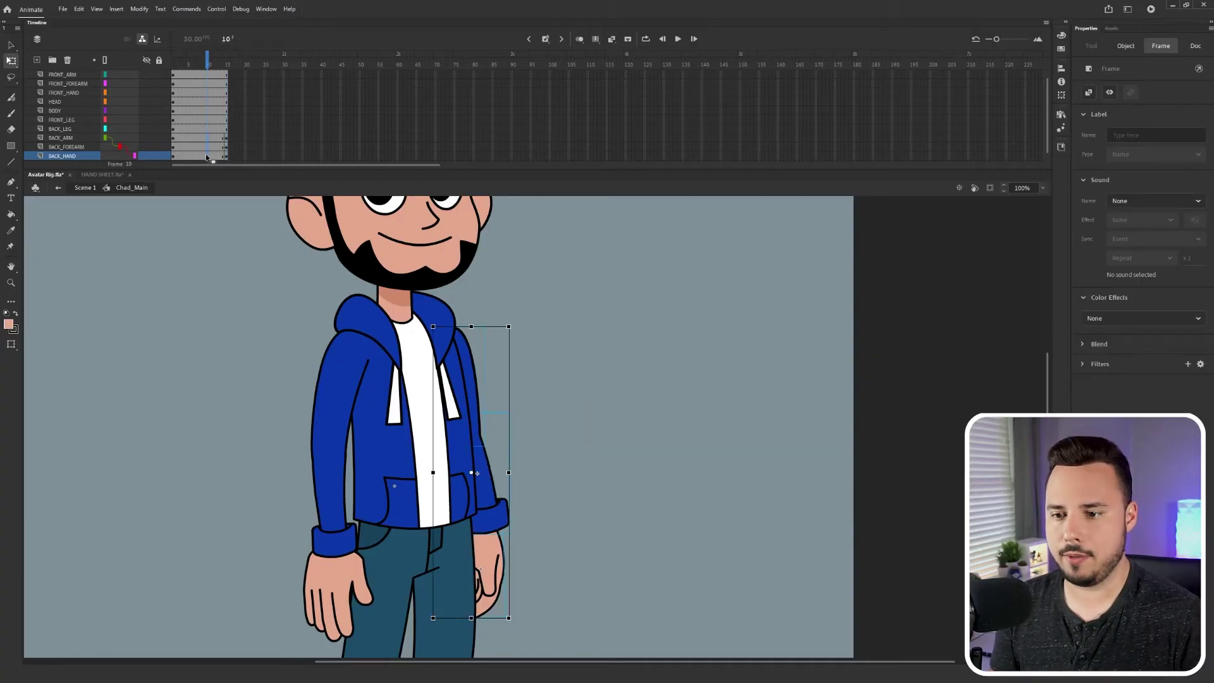
right_click(206, 148)
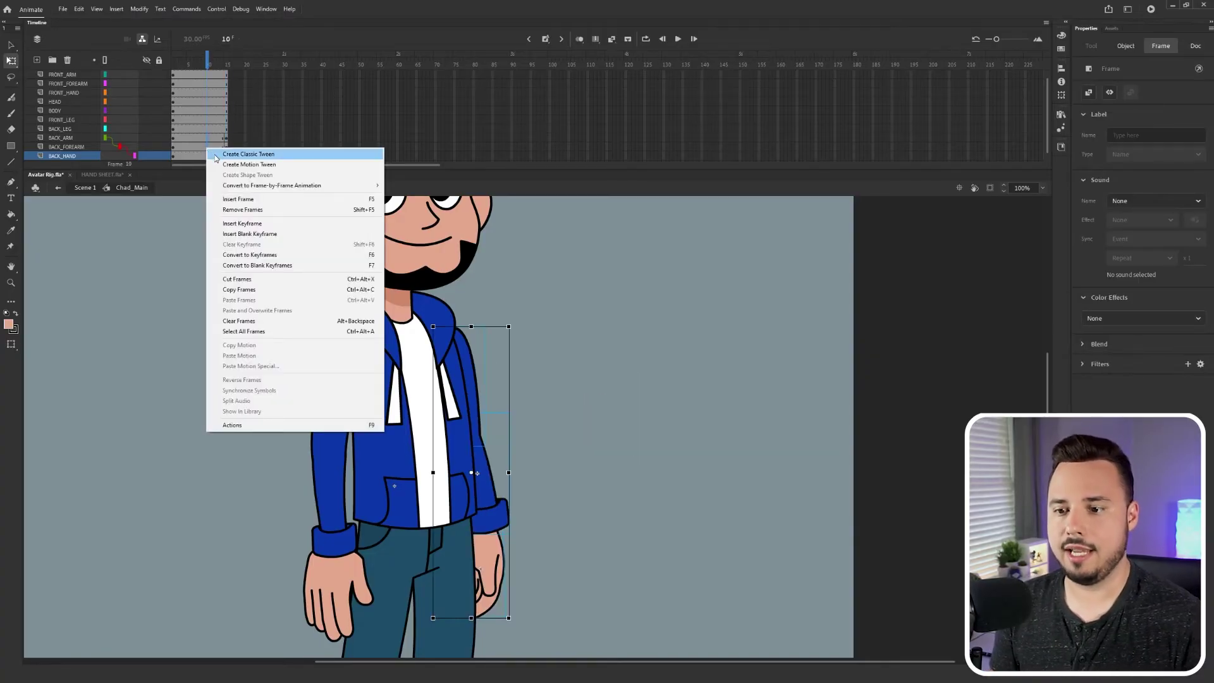
click(216, 155)
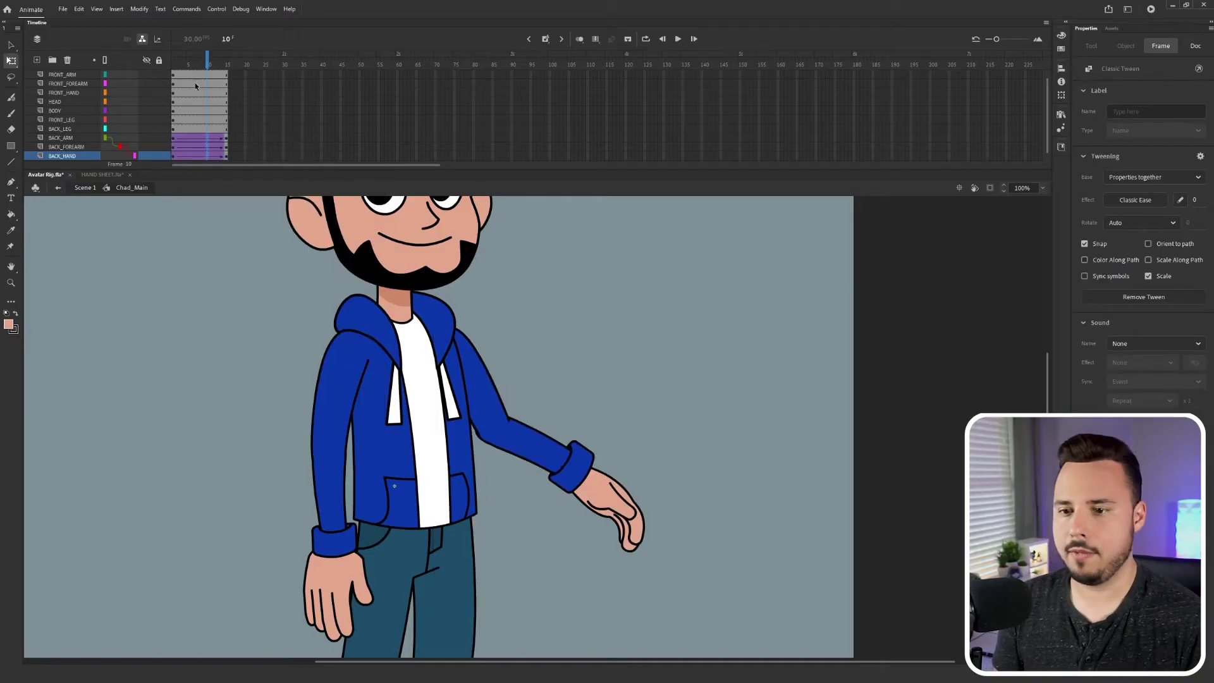
drag(219, 63, 231, 92)
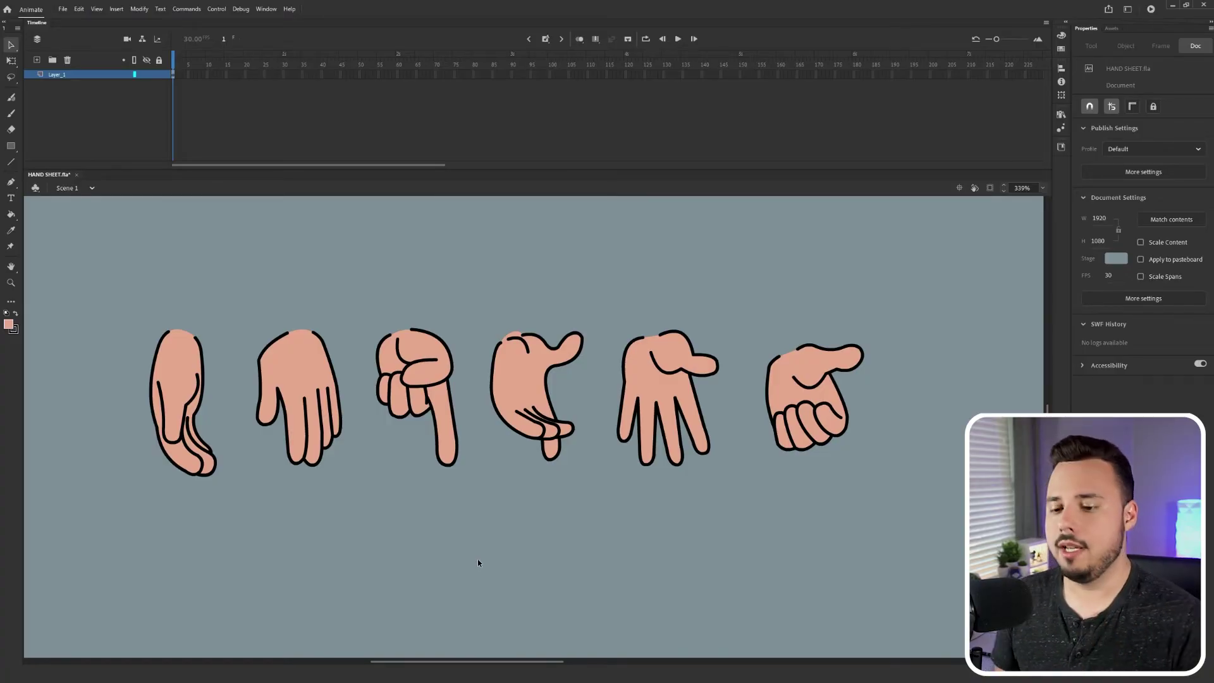
- Convert the first curled hand into a graphic symbol named Hand
right_click(177, 375)
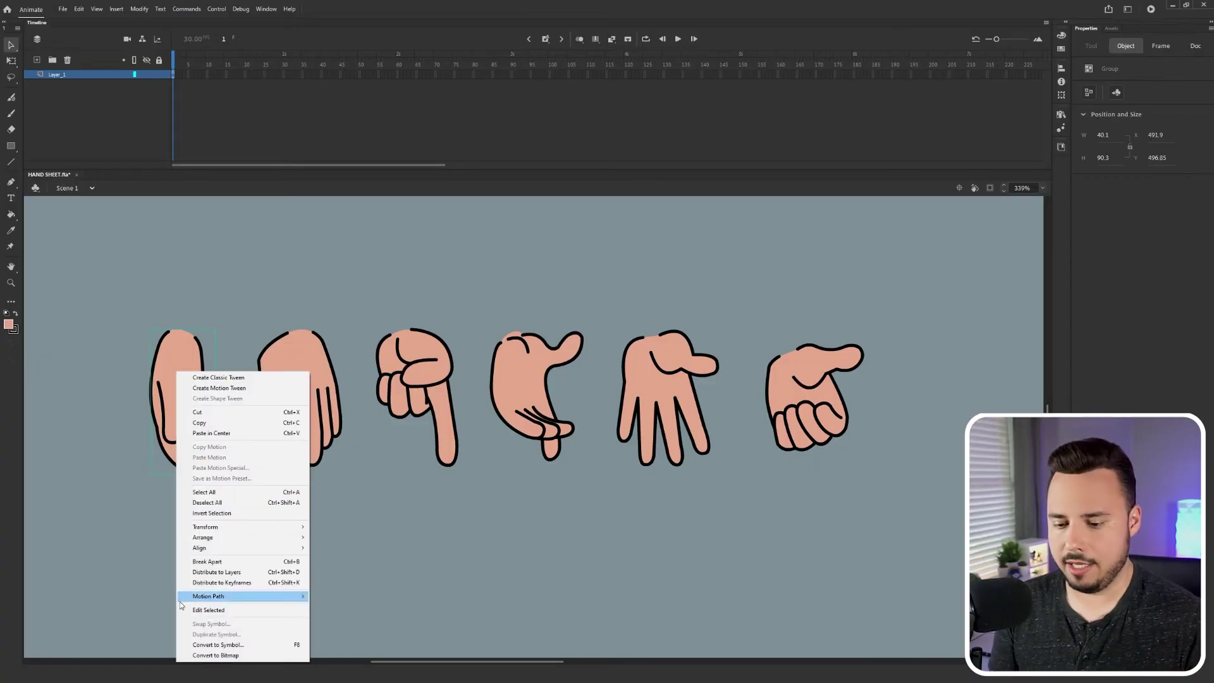
click(227, 646)
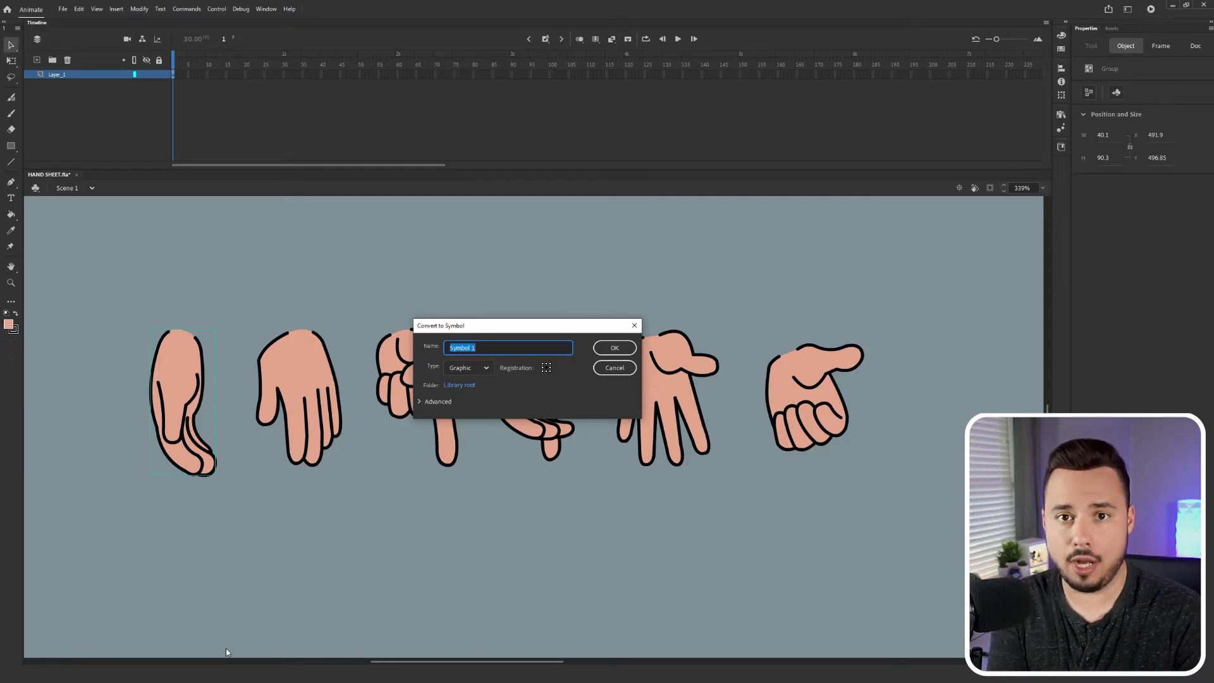
text(Hand)
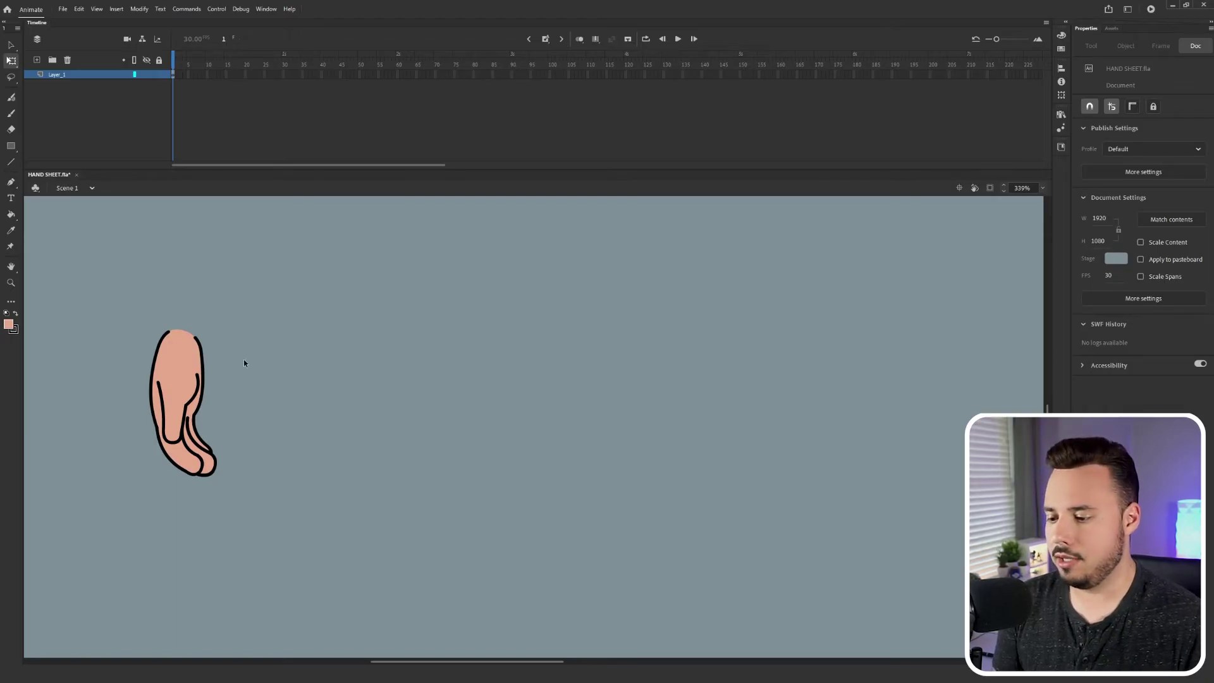
- Enter the Hand symbol to edit its curled hand drawing
double_click(185, 389)
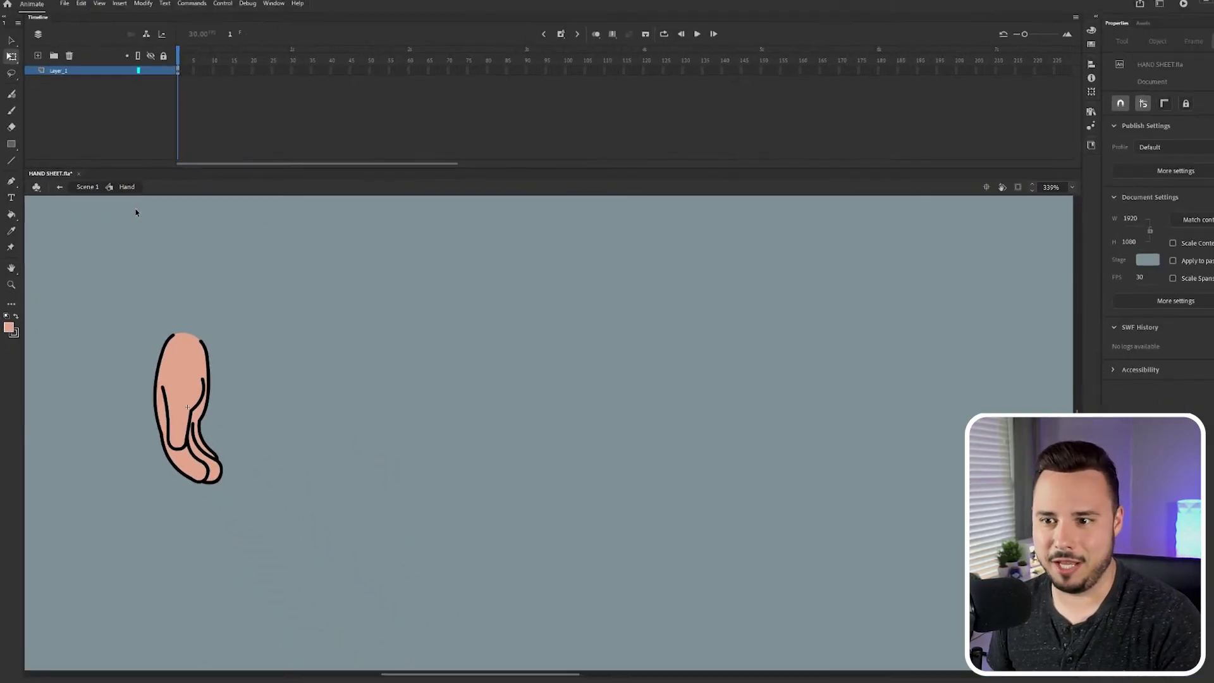
right_click(275, 301)
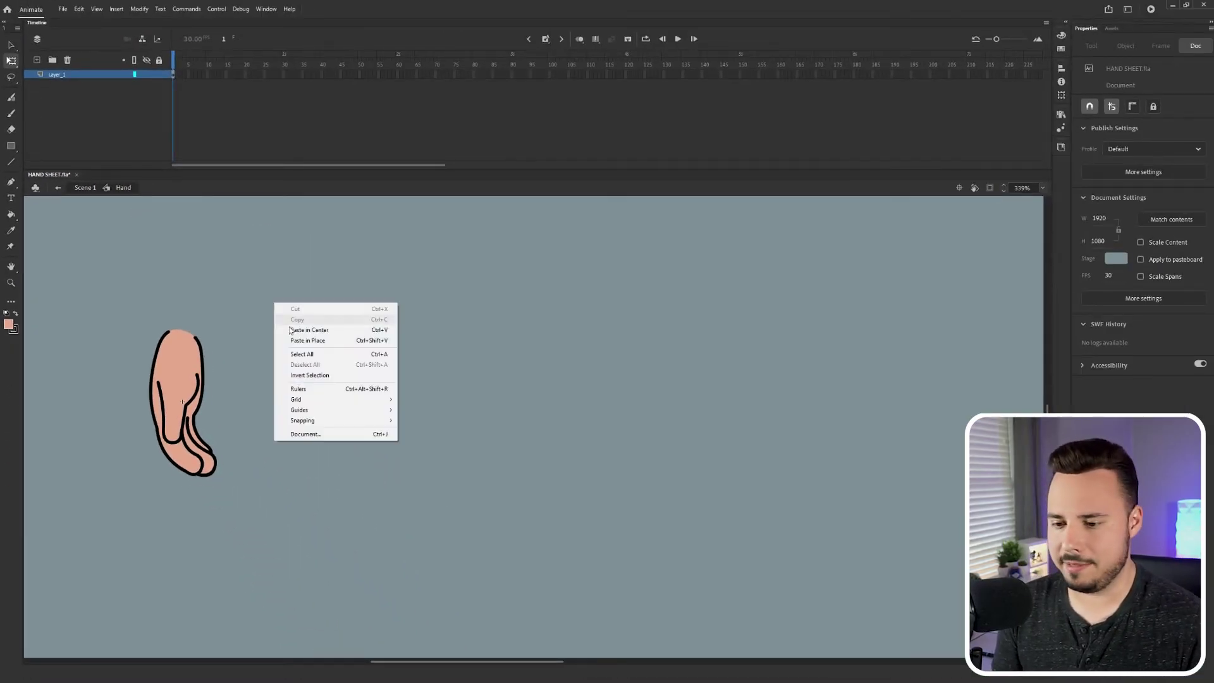
click(298, 326)
drag(298, 414, 356, 386)
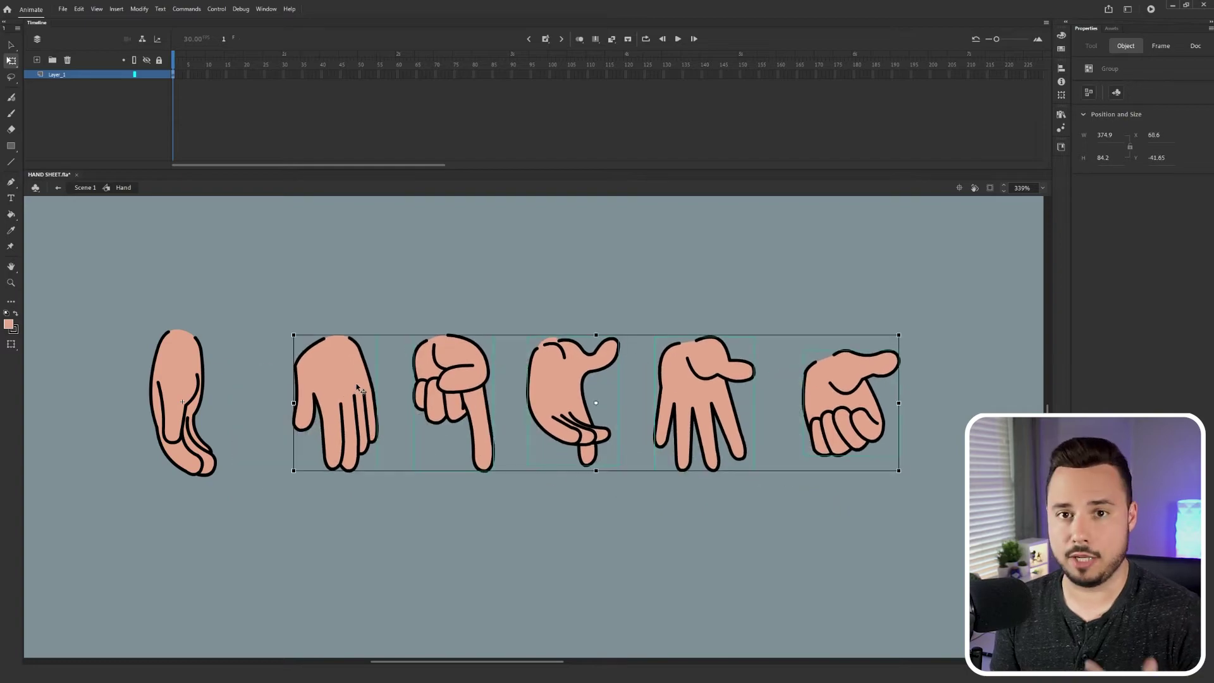
click(332, 271)
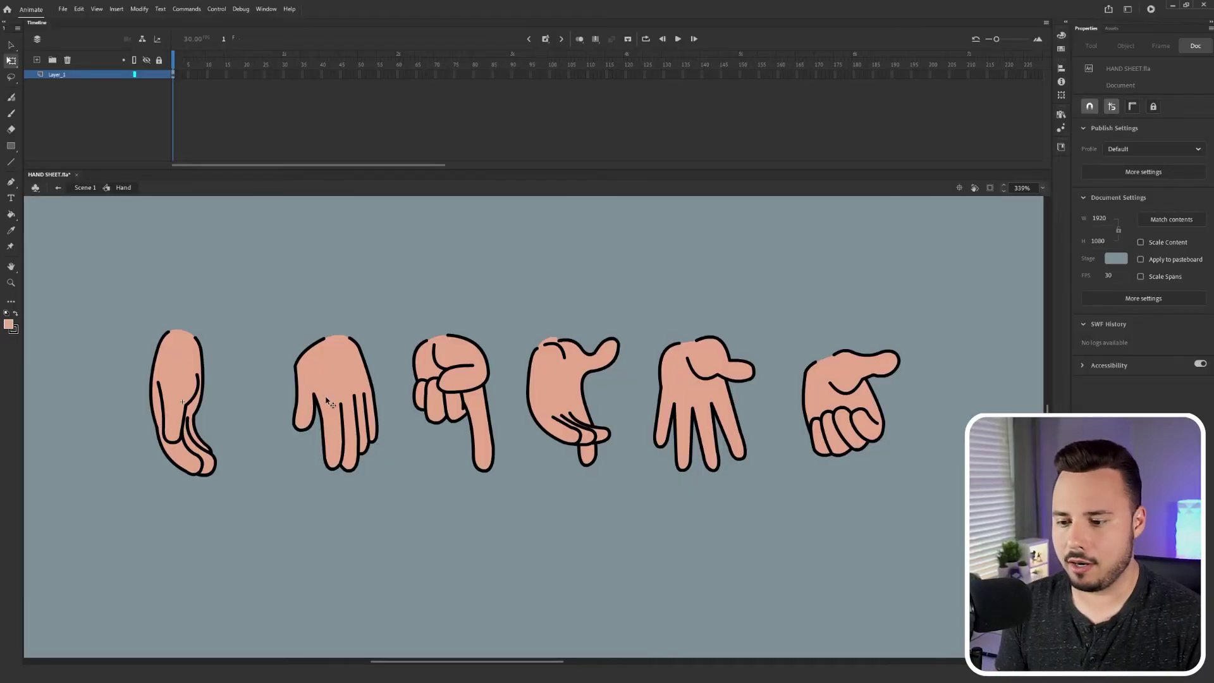
drag(285, 323, 865, 507)
- Add a keyframe at frame 2 of the Hand symbol and paste the five hands back in place
key(Delete)
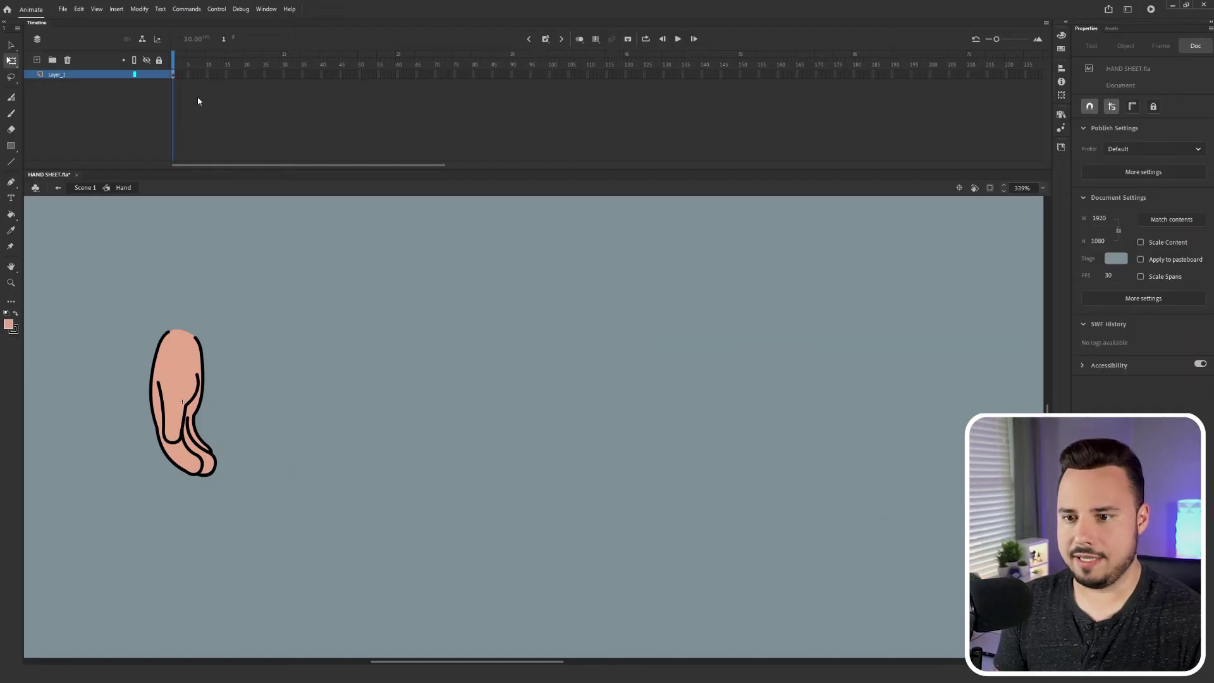
right_click(178, 78)
click(217, 149)
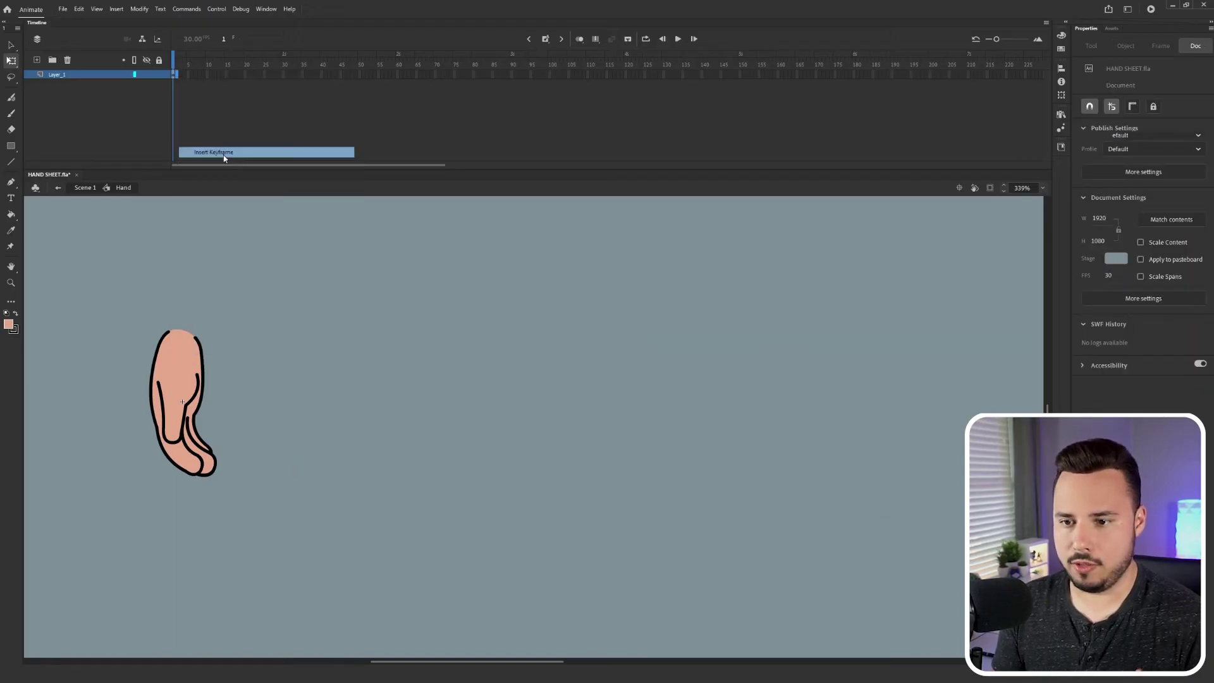
click(346, 351)
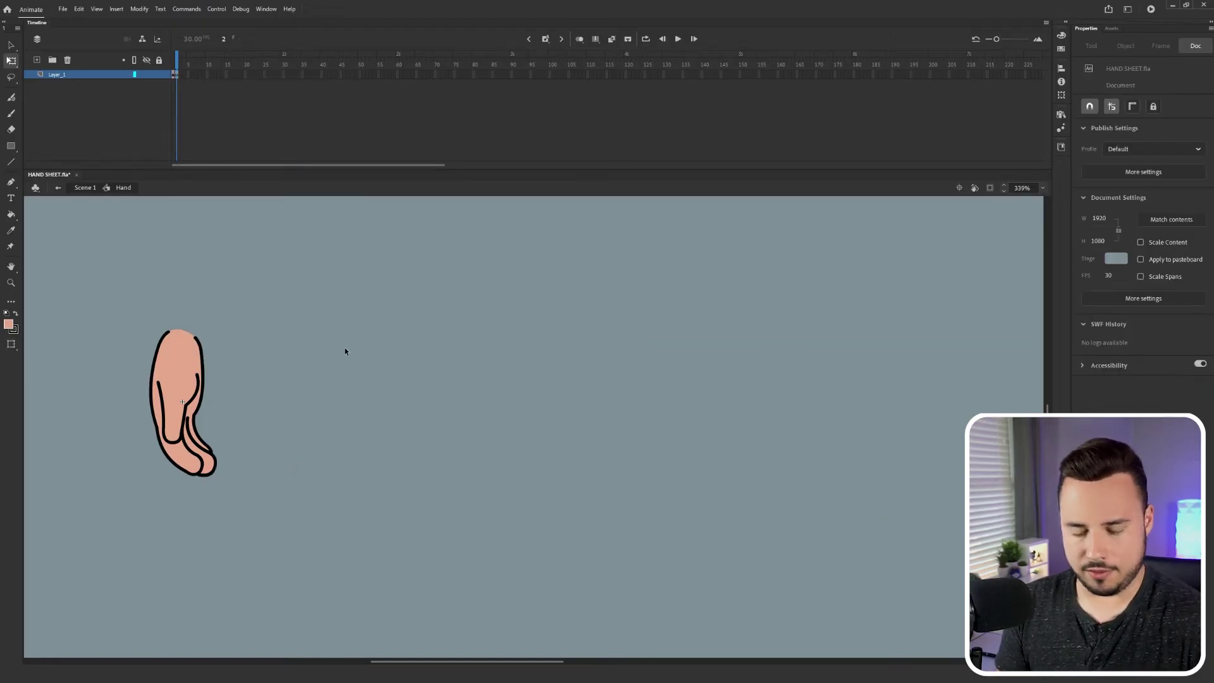
key(ctrl+shift+v)
- On frame 2, delete the four extra hands and move the open palm onto the curled hand's spot
click(339, 310)
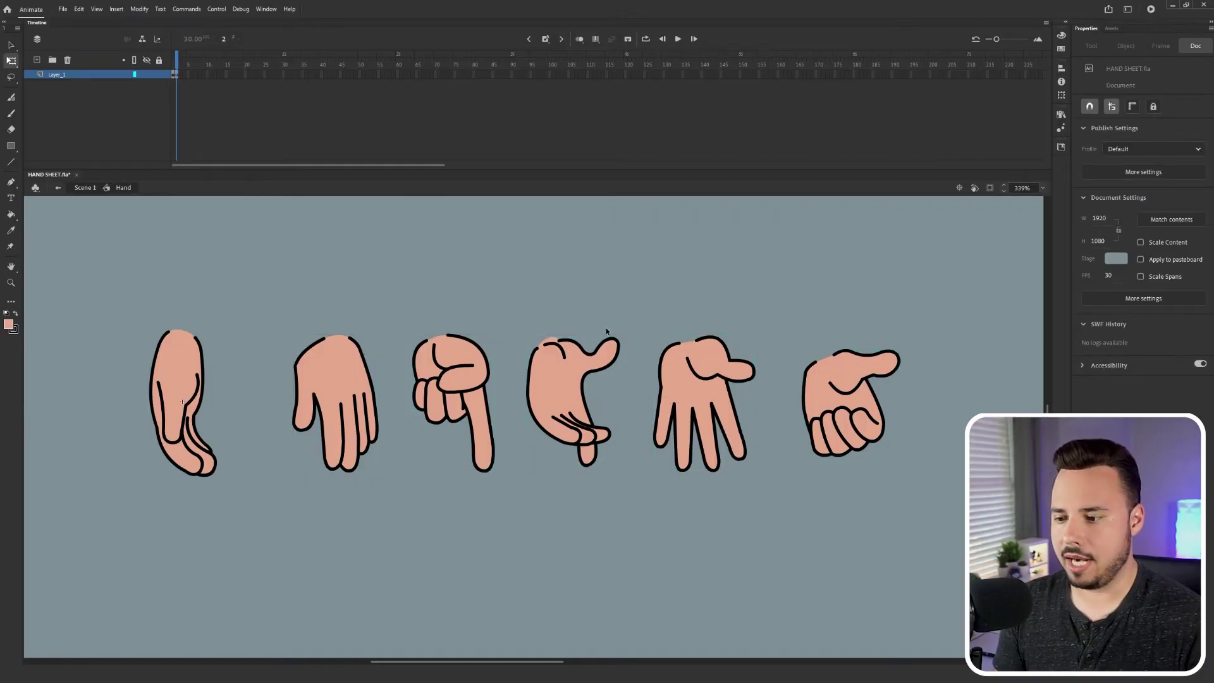
drag(865, 299, 430, 532)
key(Delete)
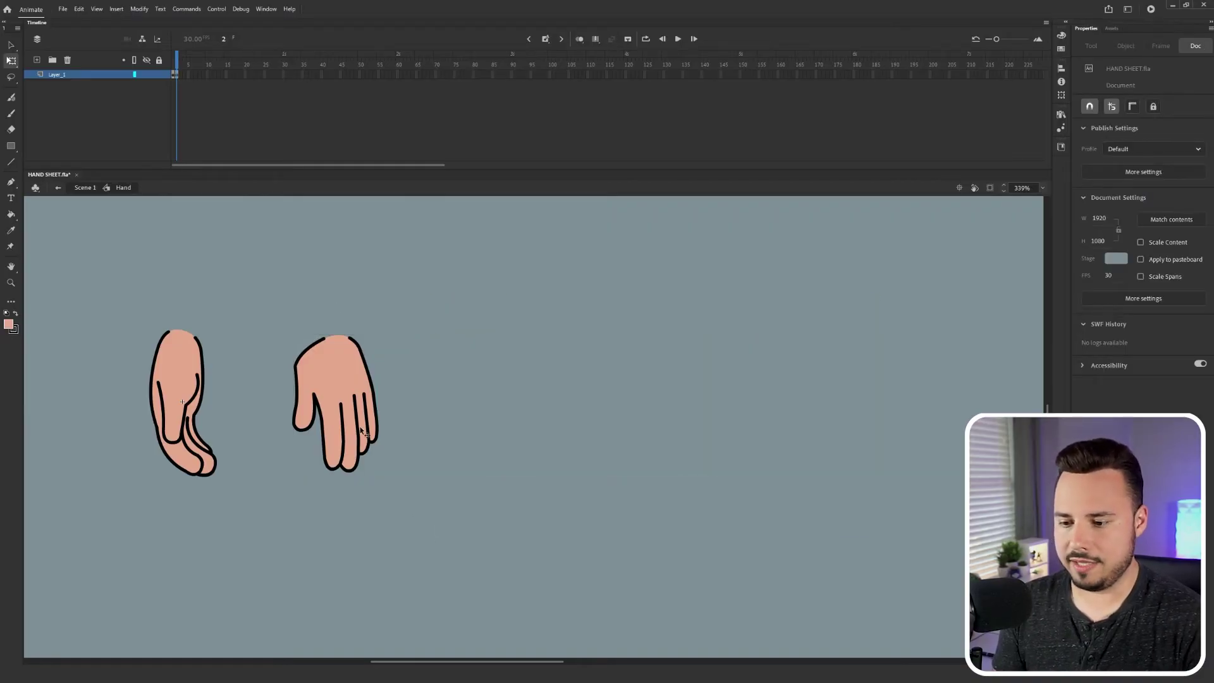
drag(352, 402, 204, 400)
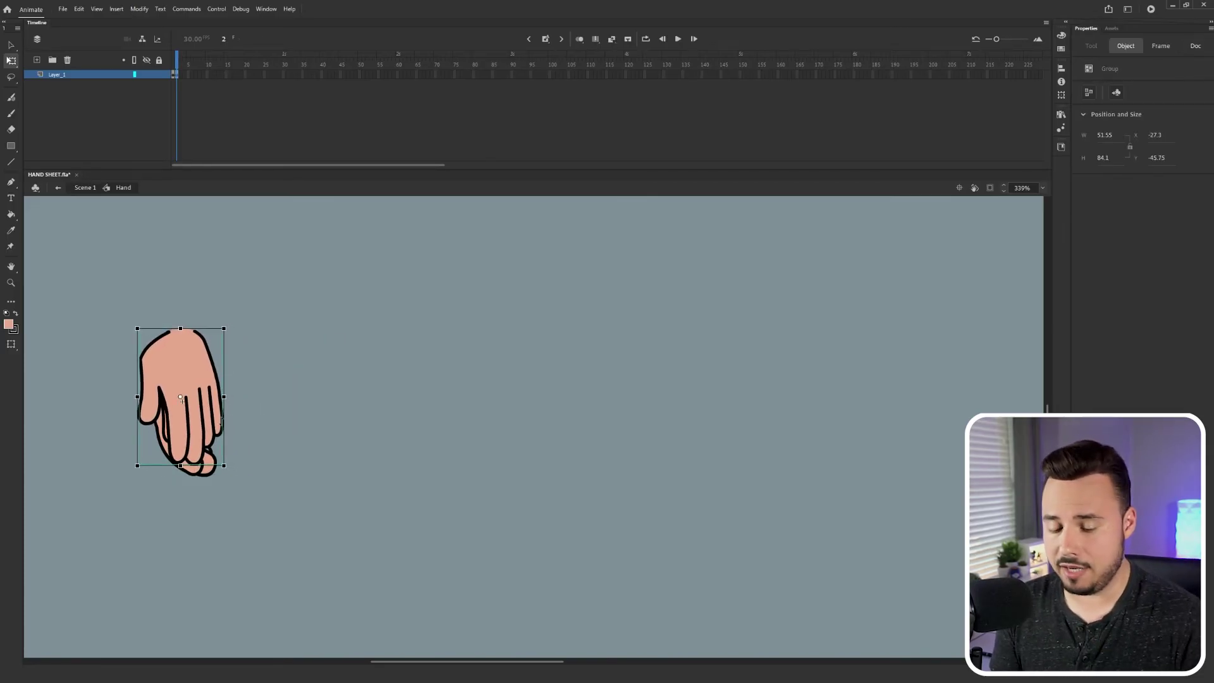
click(209, 471)
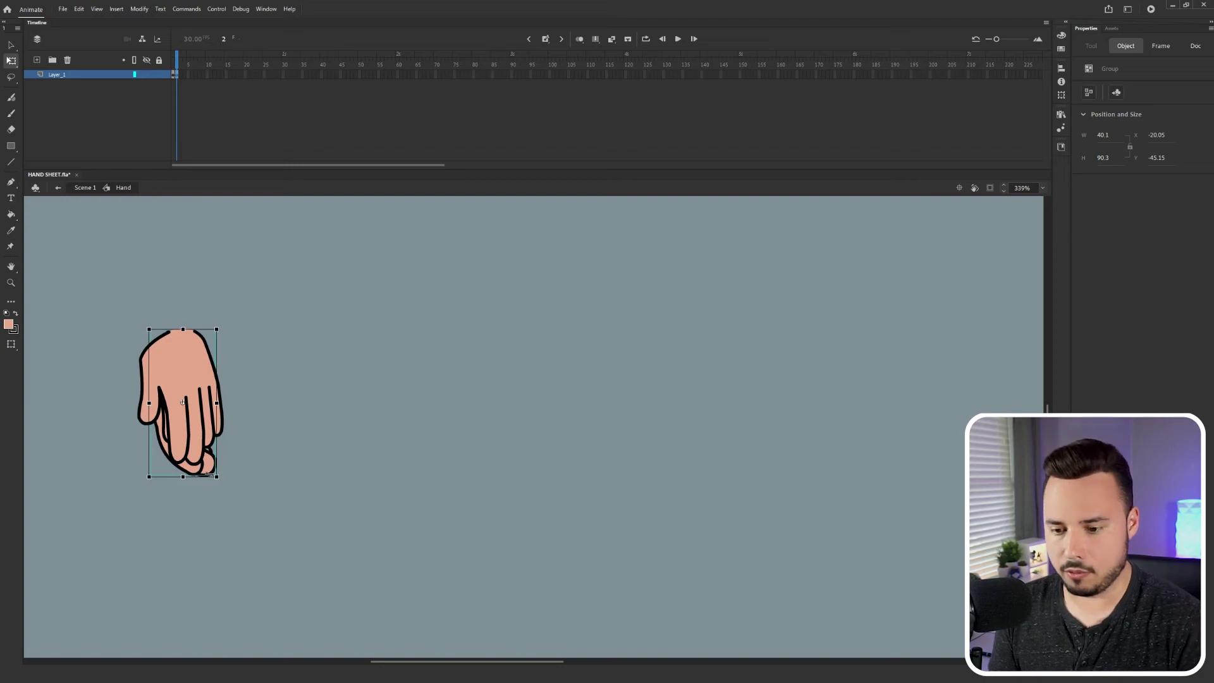
click(214, 230)
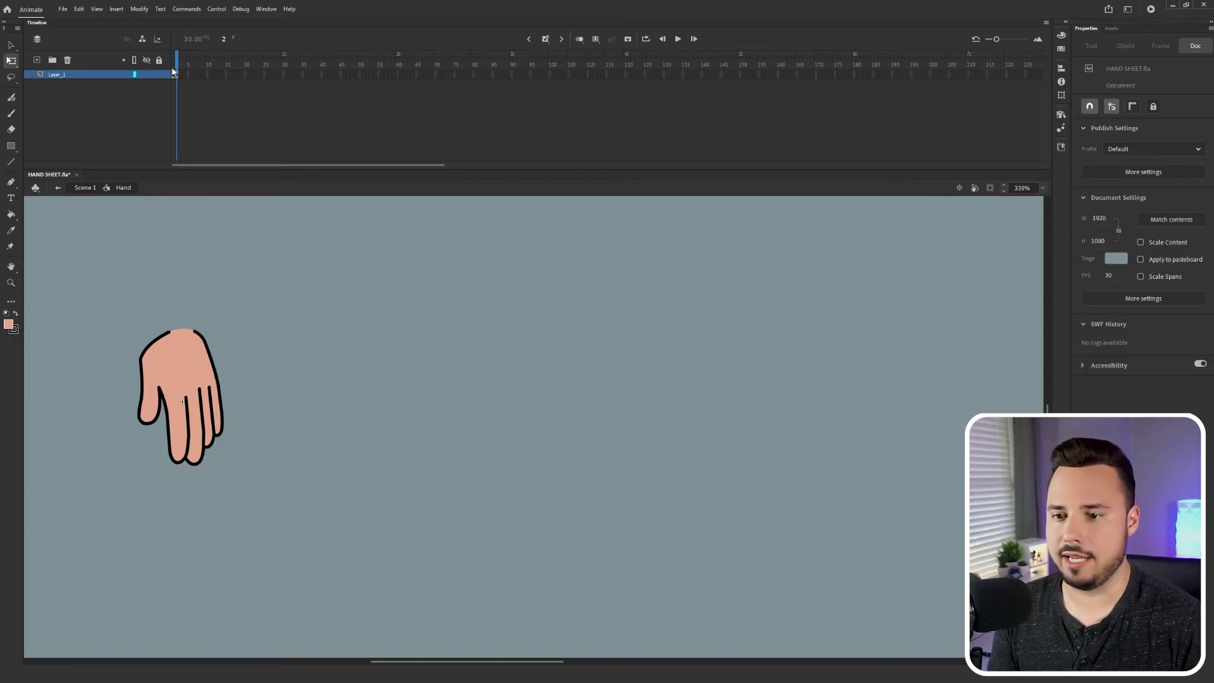
drag(177, 71, 179, 68)
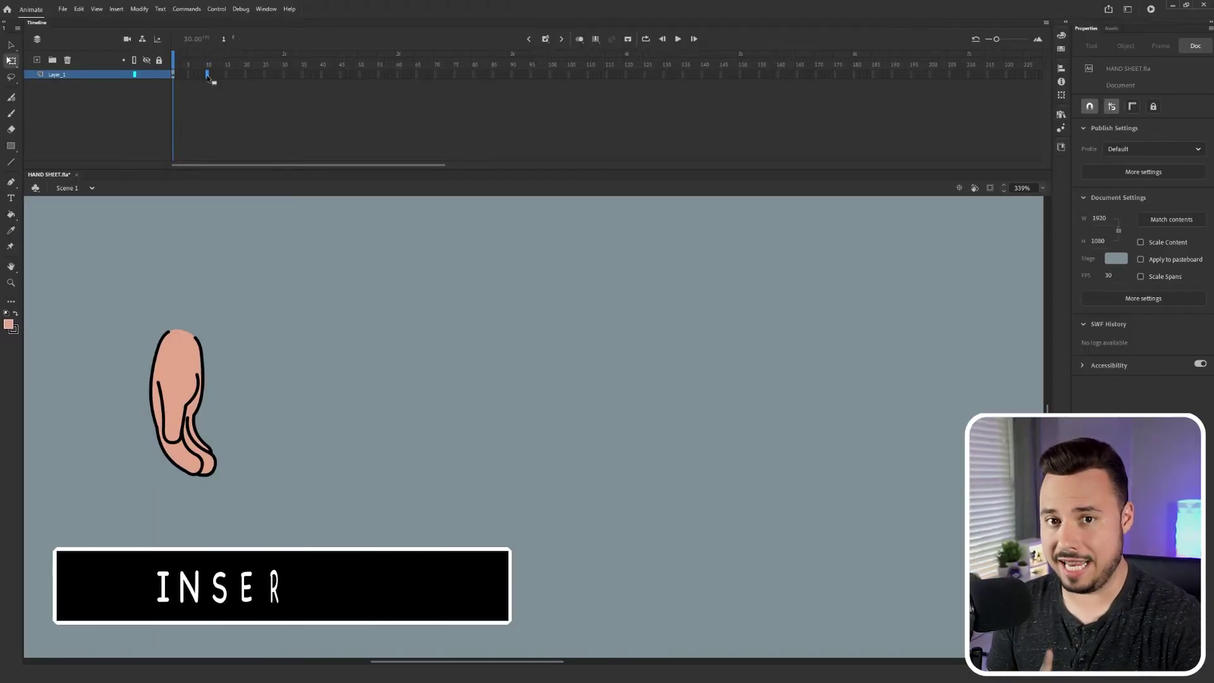
- Extend Scene 1's Layer_1 to frame 10 and play it to watch the hand change pose
key(F5)
mouse_move(202, 67)
mouse_down()
mouse_move(174, 68)
mouse_move(208, 71)
mouse_up()
click(182, 77)
key(Return)
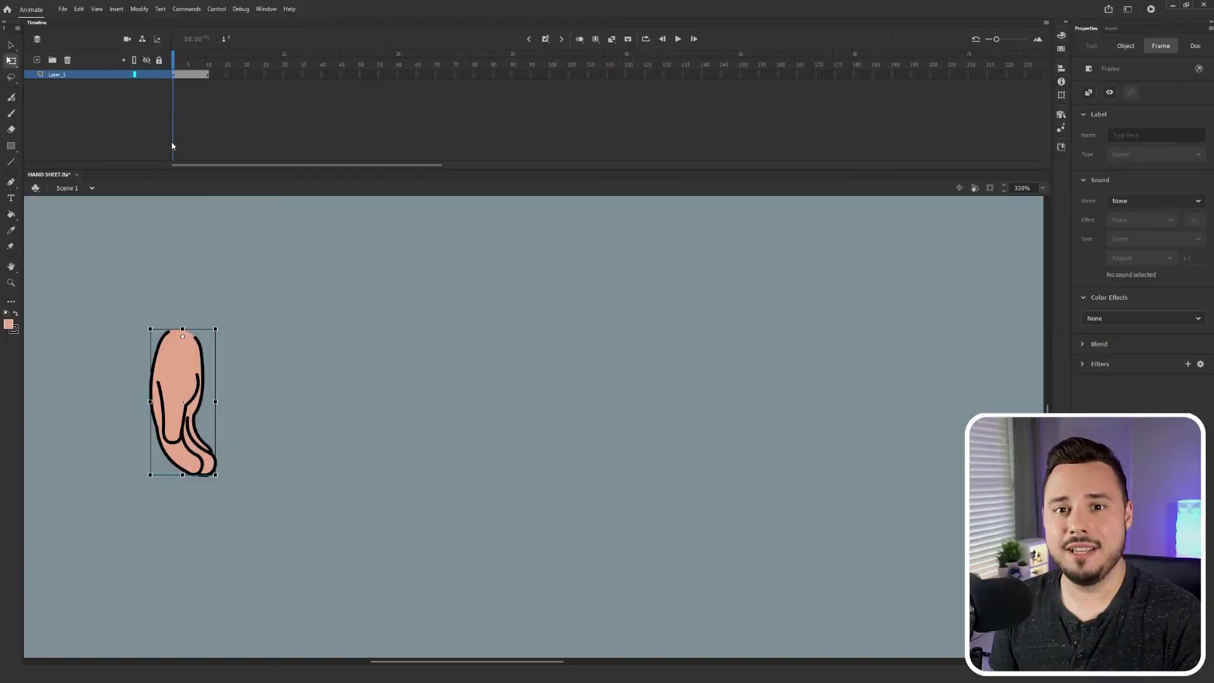
click(220, 252)
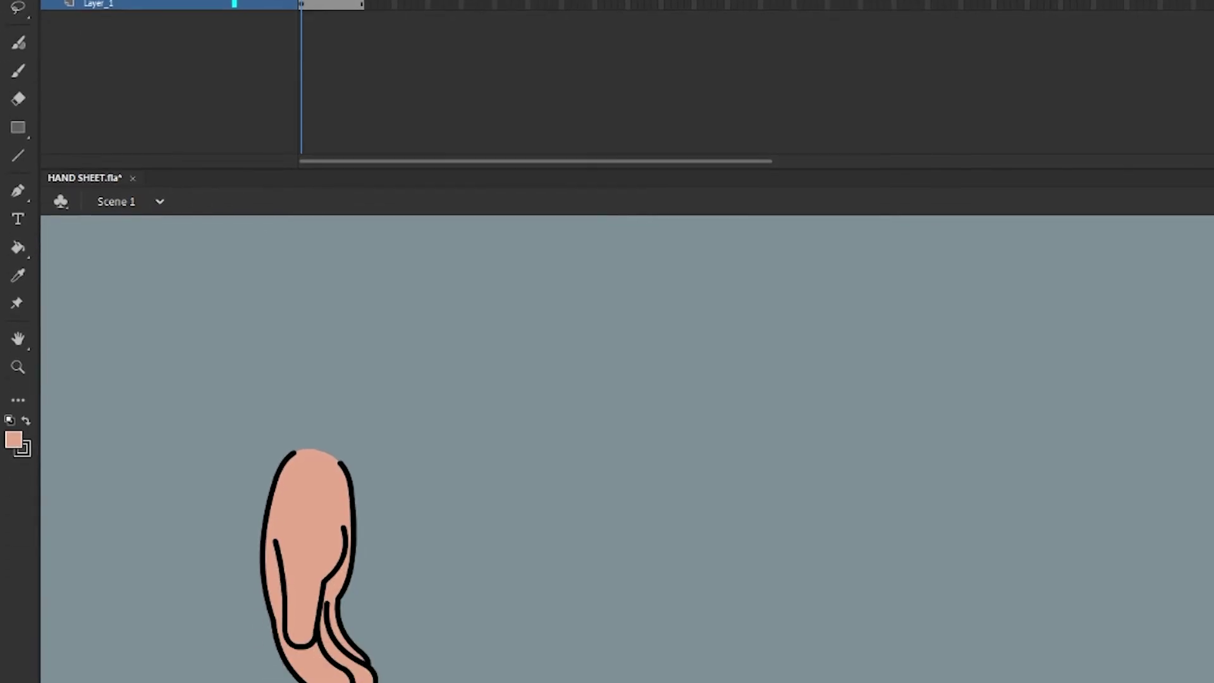
- Set the Hand instance's looping to Play single frame, with first frame 1
click(318, 386)
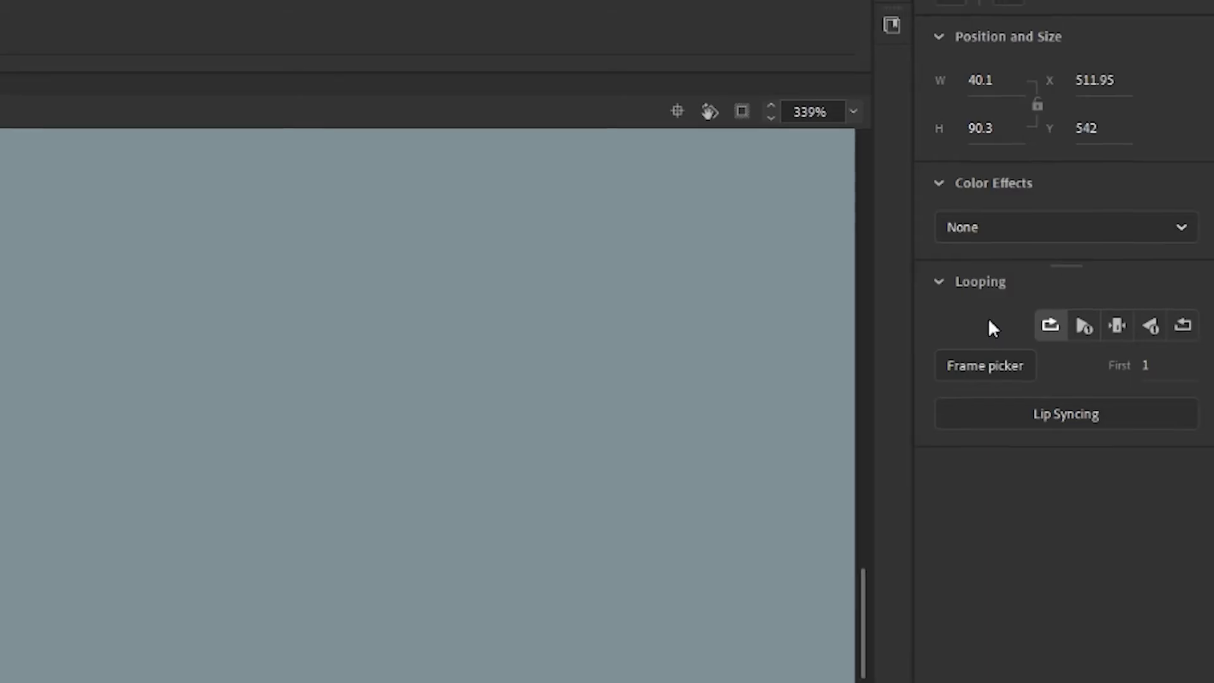
click(1050, 326)
click(1112, 331)
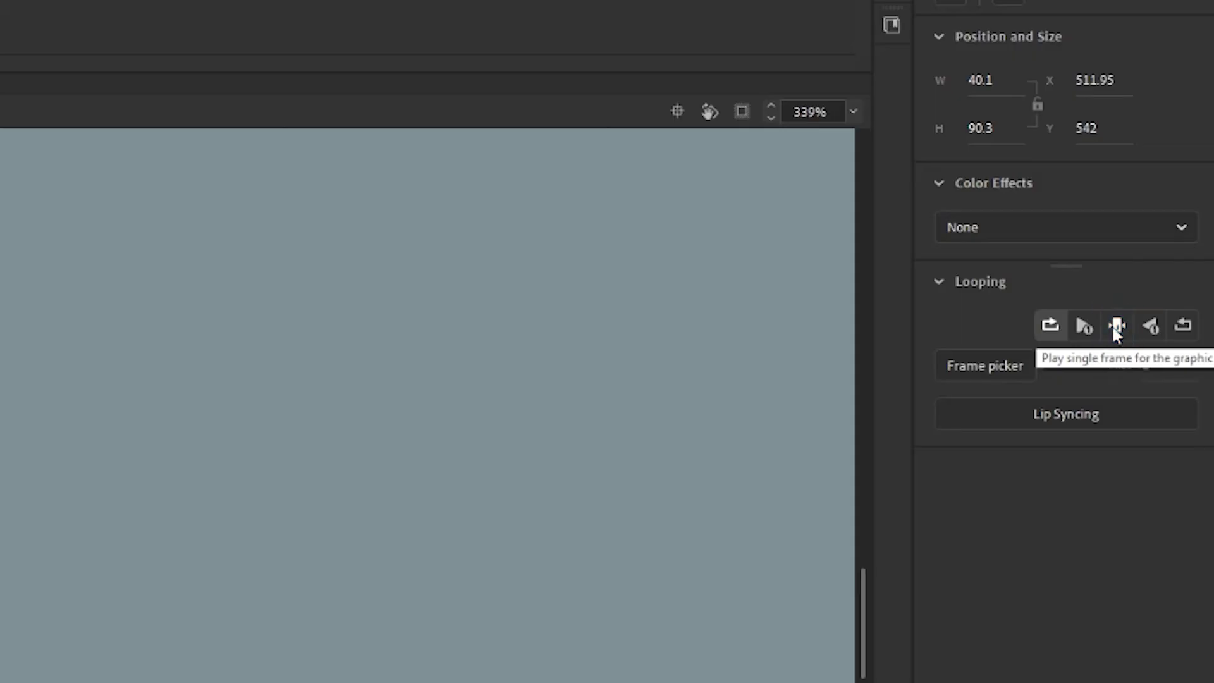
click(1116, 326)
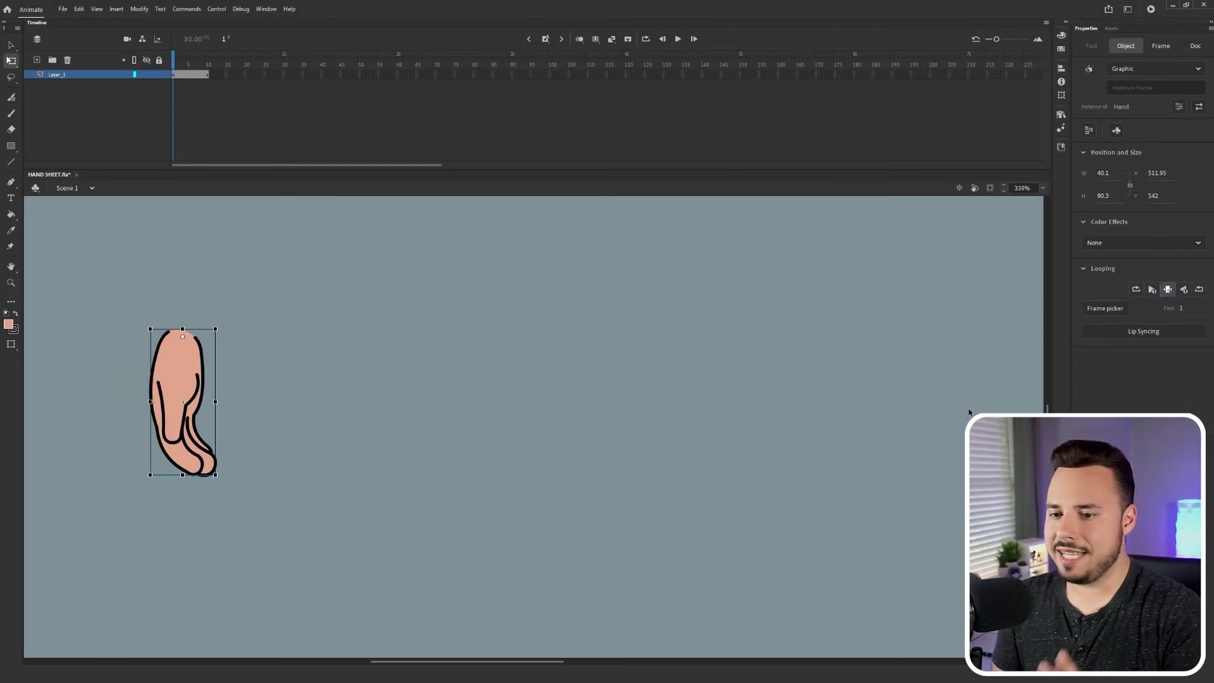
click(304, 109)
- Insert a keyframe at frame 5 of Layer_1 and select the hand instance there
drag(196, 71, 183, 70)
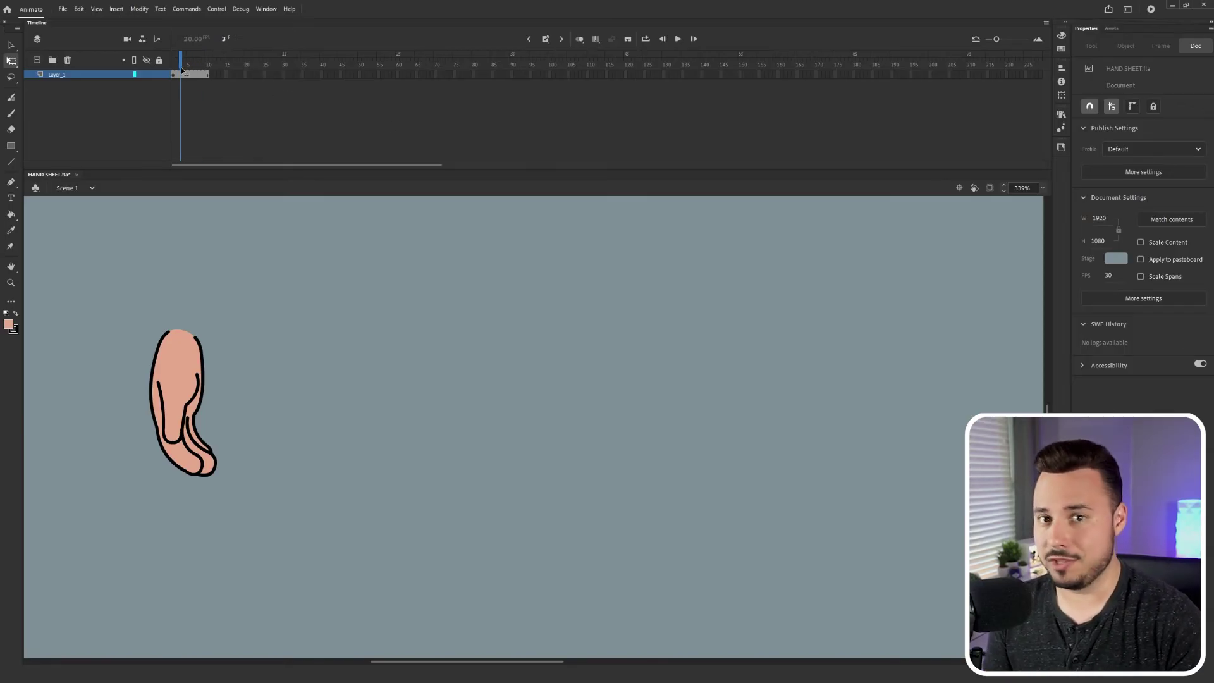
drag(183, 70, 188, 70)
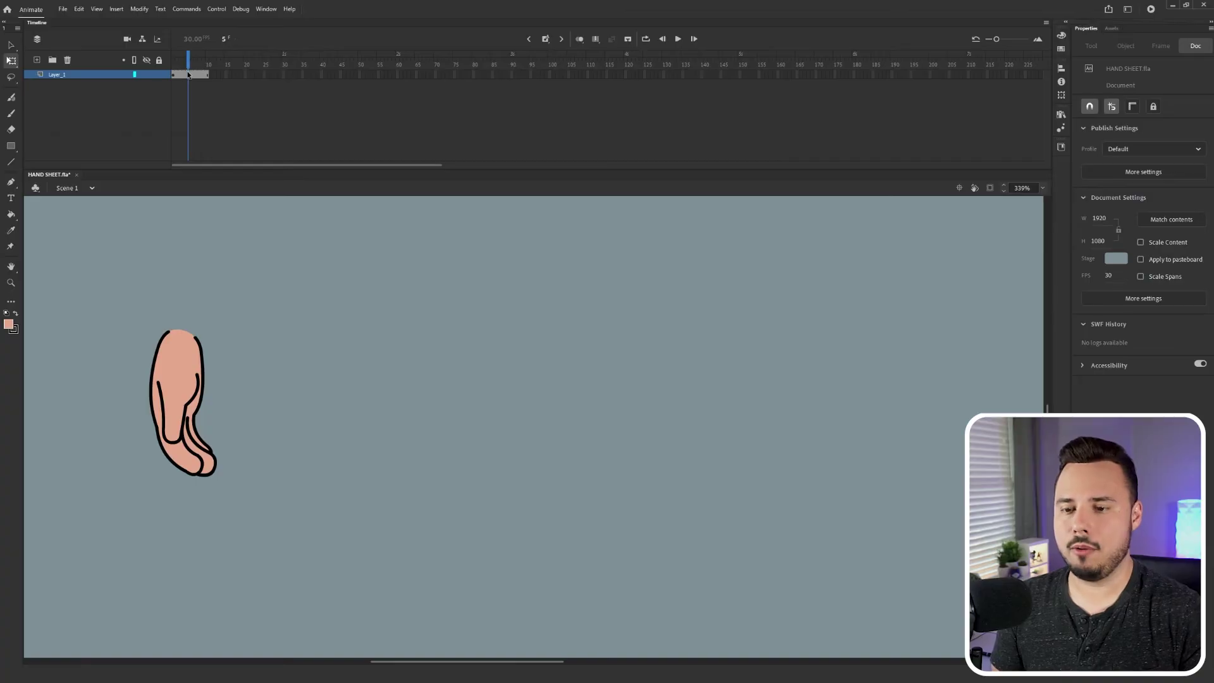
click(190, 75)
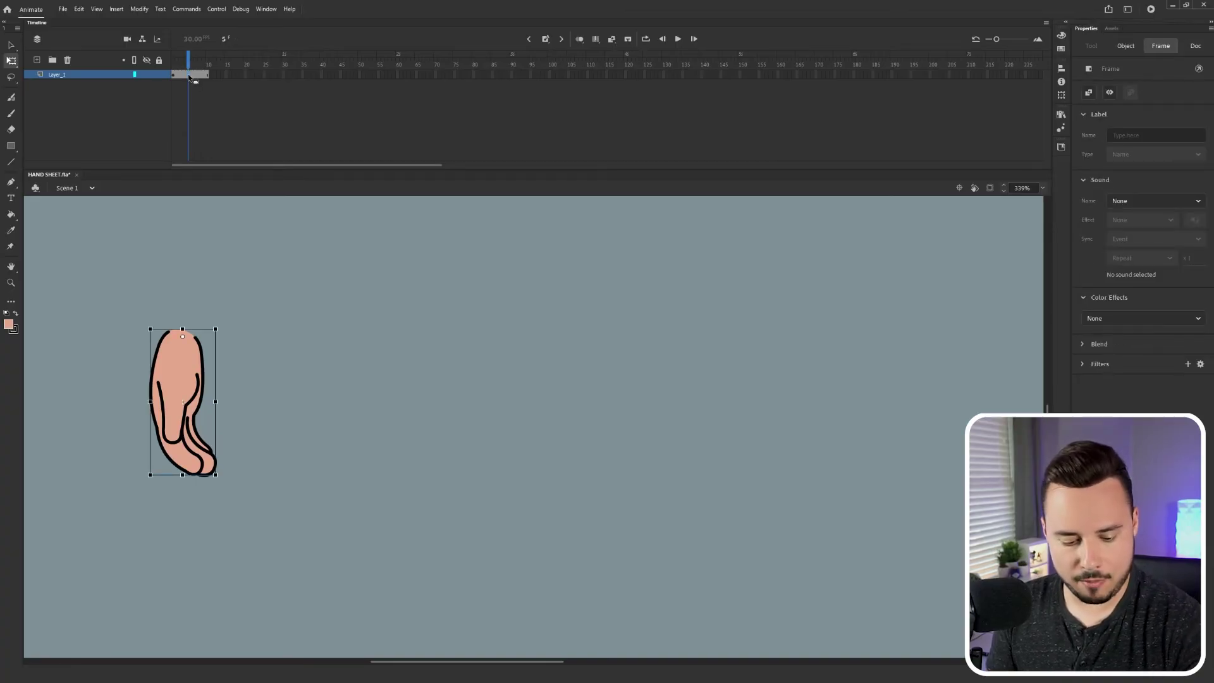
key(F6)
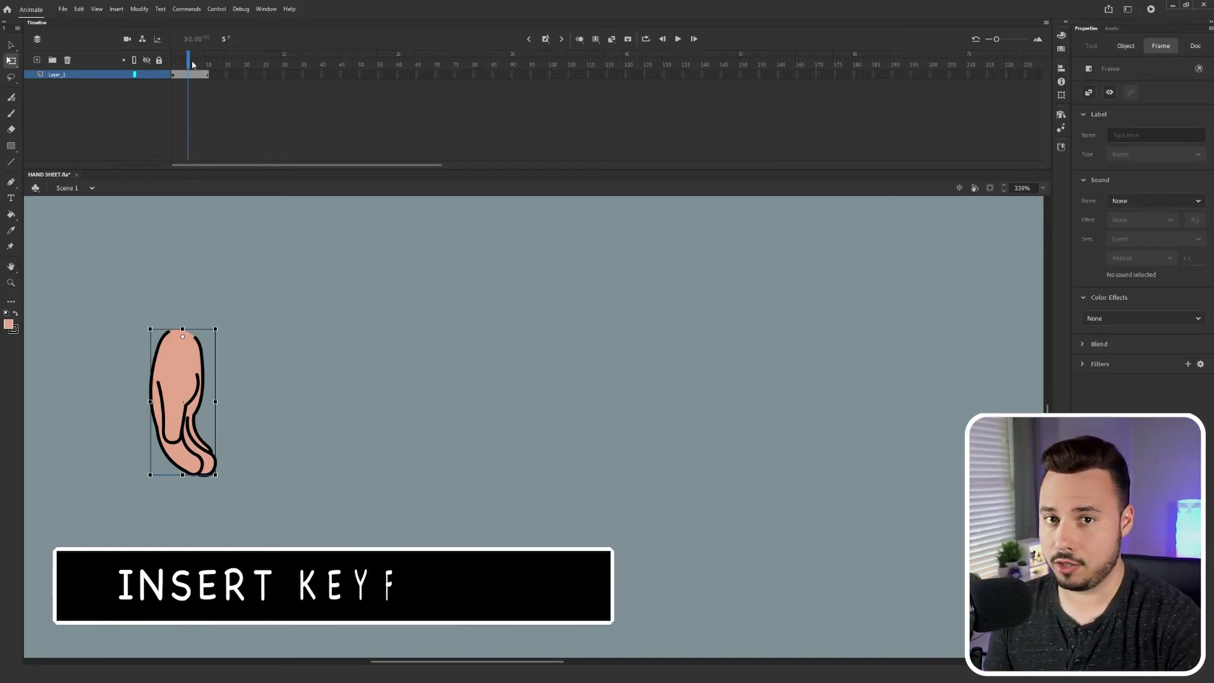
click(208, 66)
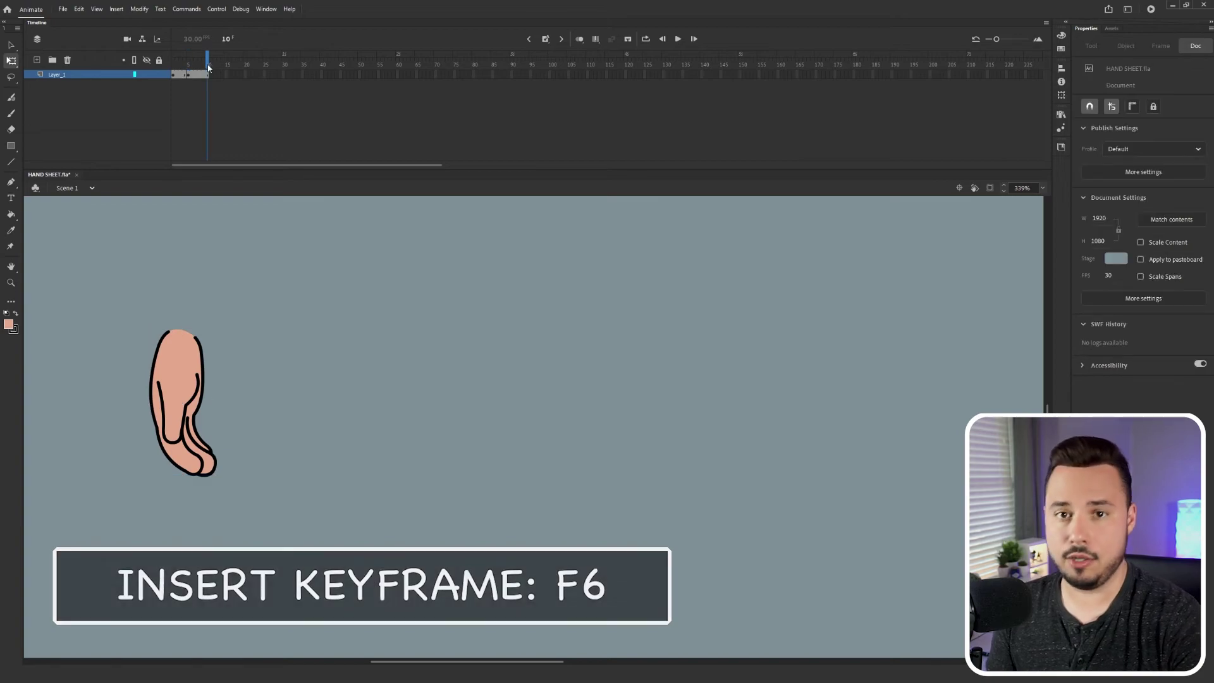
key(shift+comma)
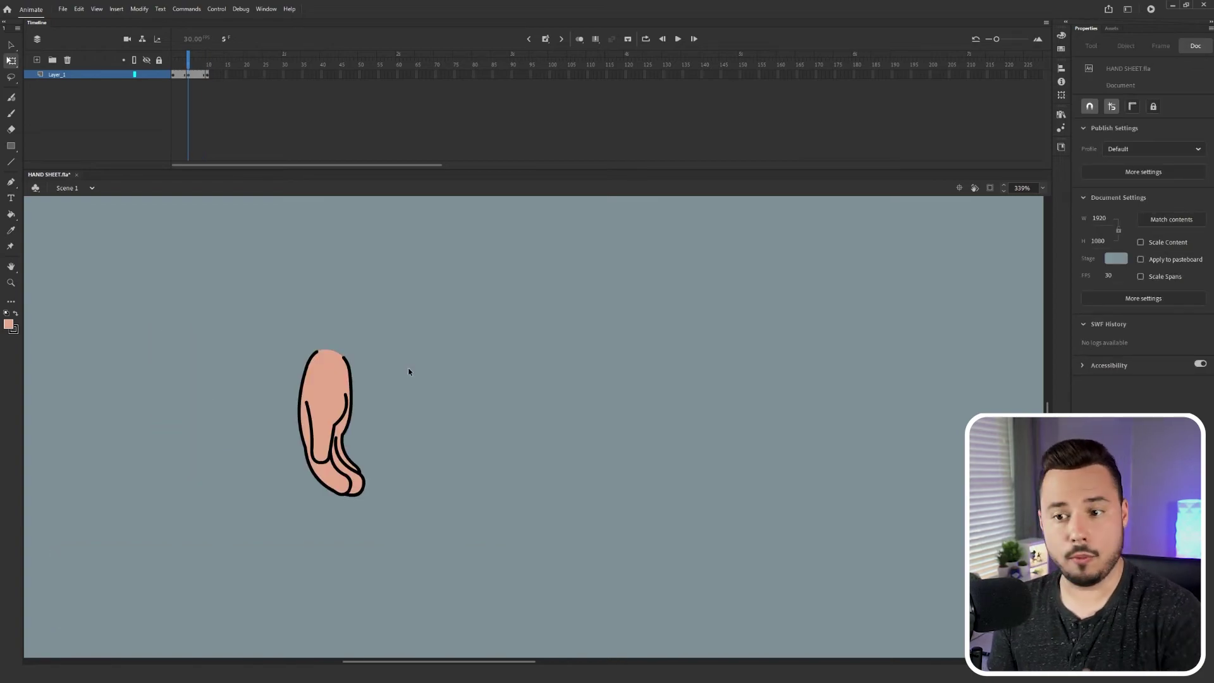
click(315, 394)
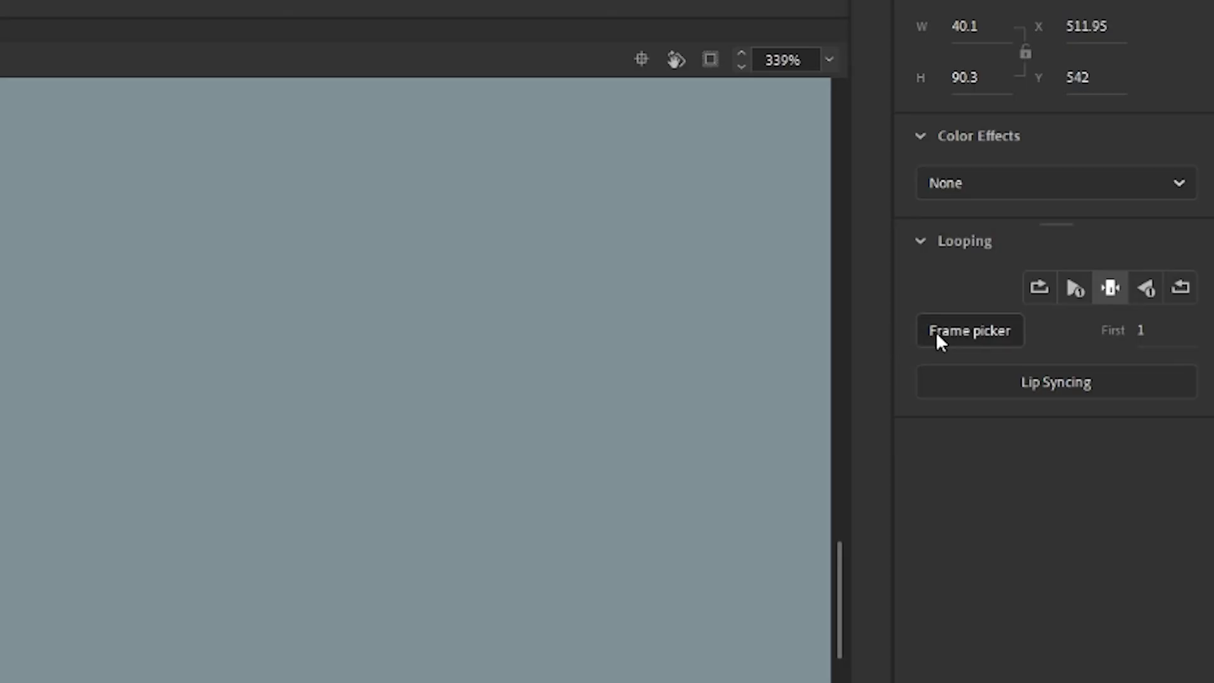
- In an enlarged Frame Picker, set the frame-5 hand to thumbnail 3, the pointing-down pose
click(937, 331)
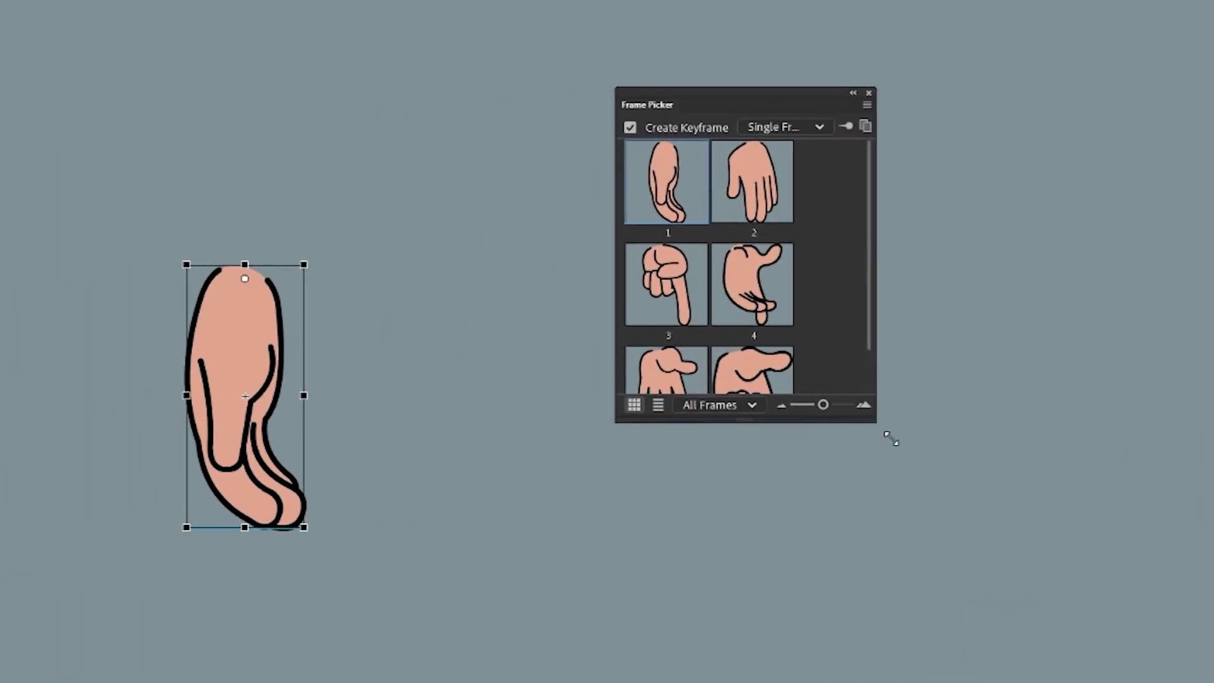
drag(887, 432, 992, 506)
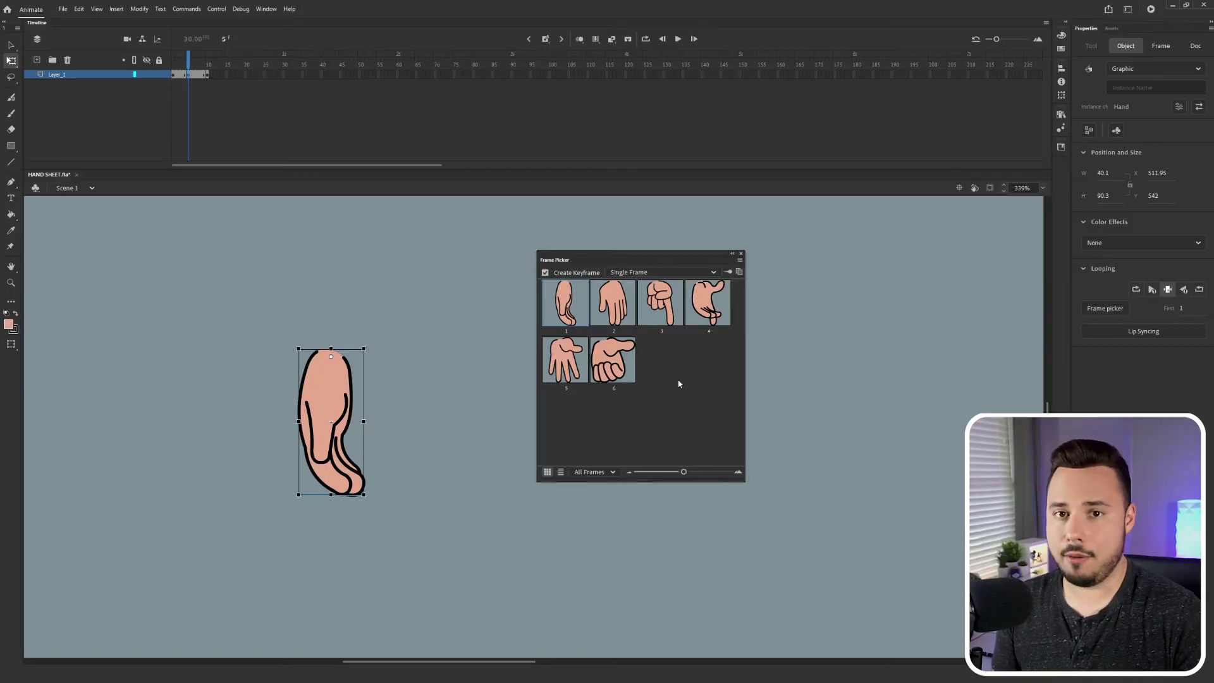
click(664, 316)
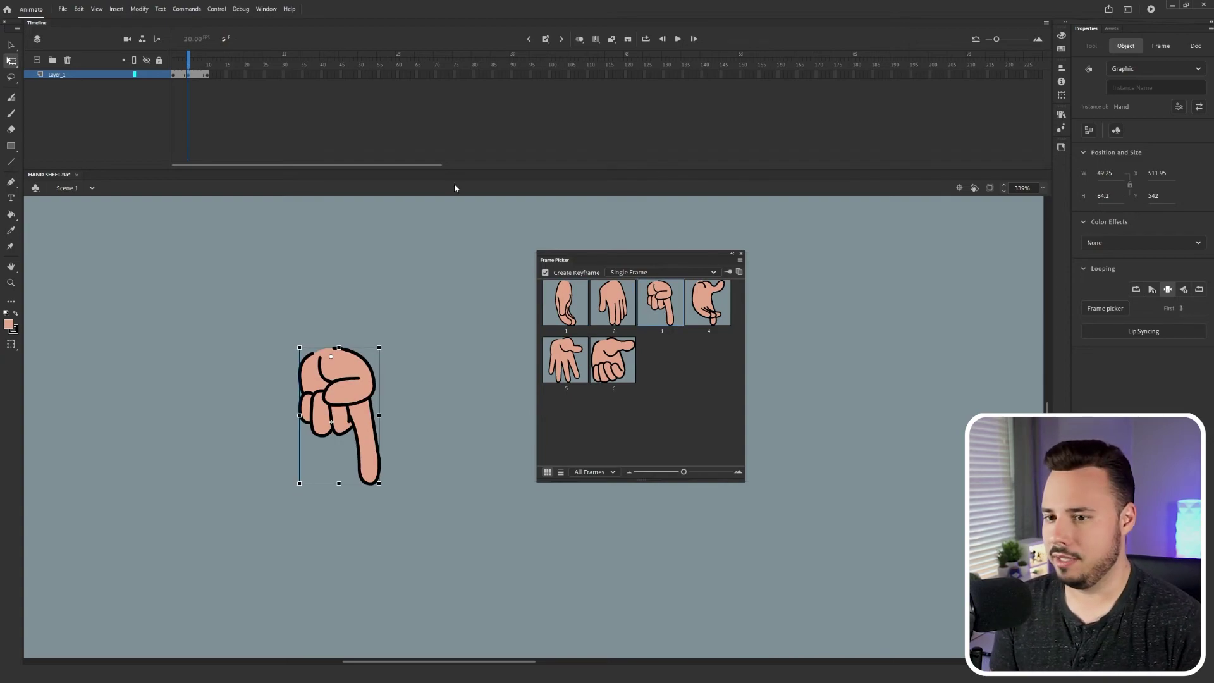
- Set the frame-10 hand to thumbnail 6, the sideways pointing pose
click(208, 66)
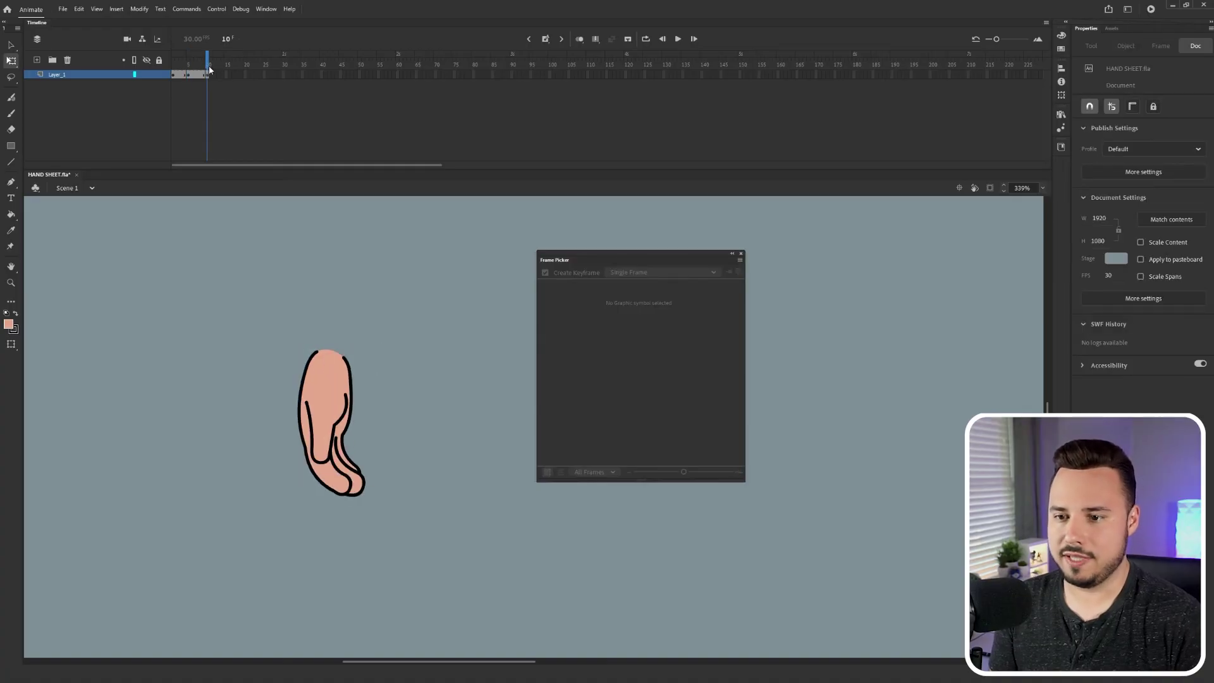
click(333, 395)
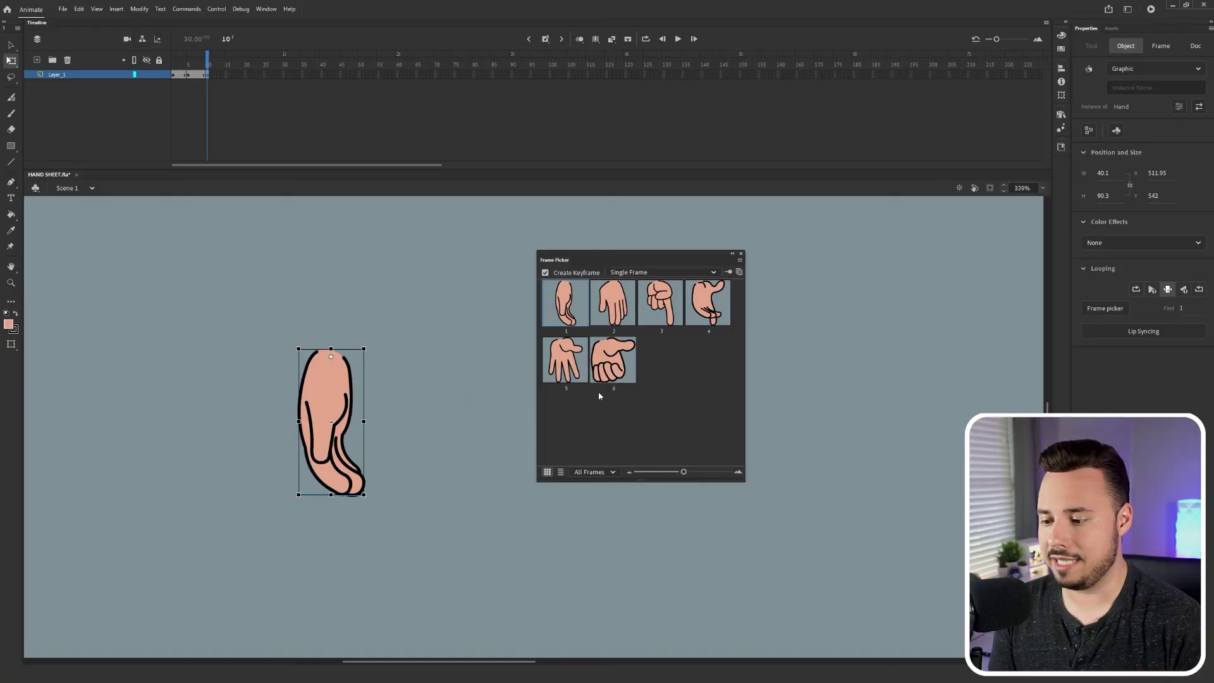
click(626, 374)
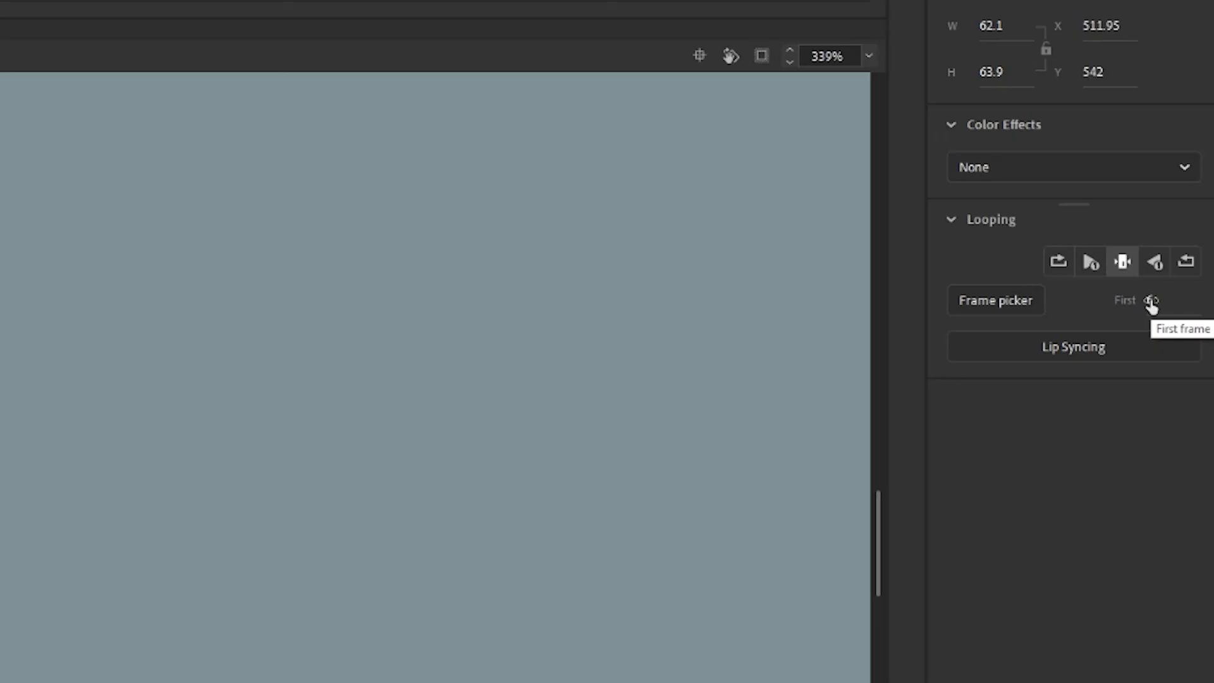
click(1151, 302)
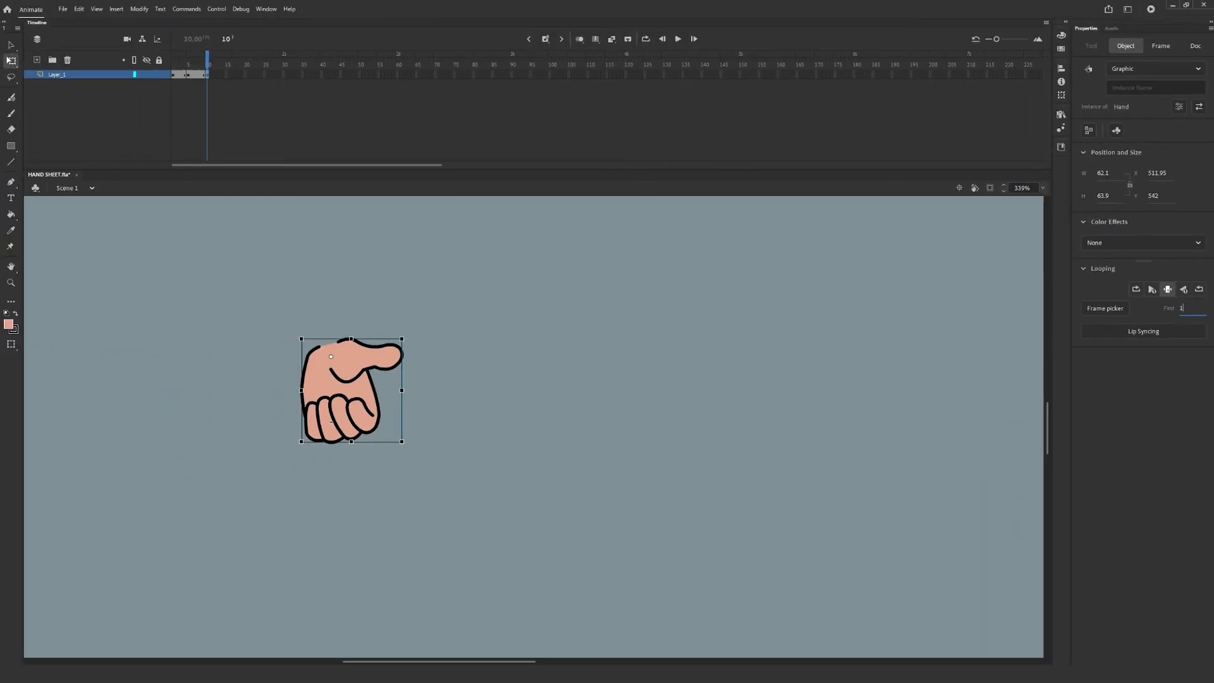
text(1)
key(Return)
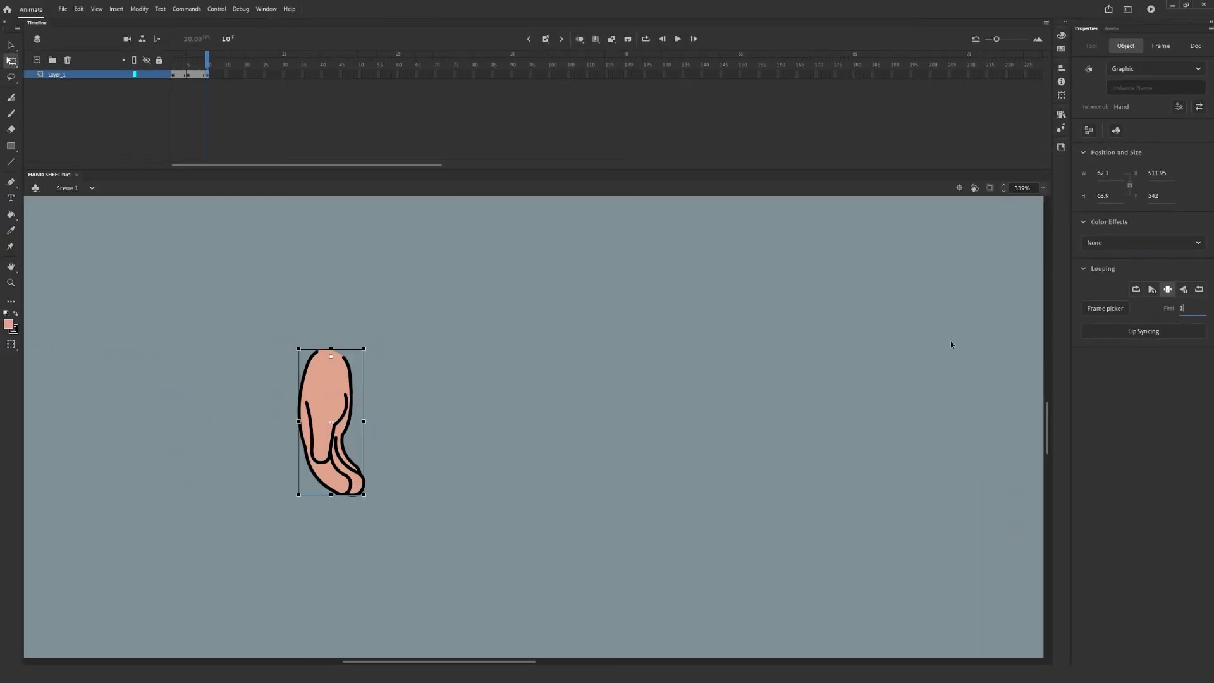
click(803, 432)
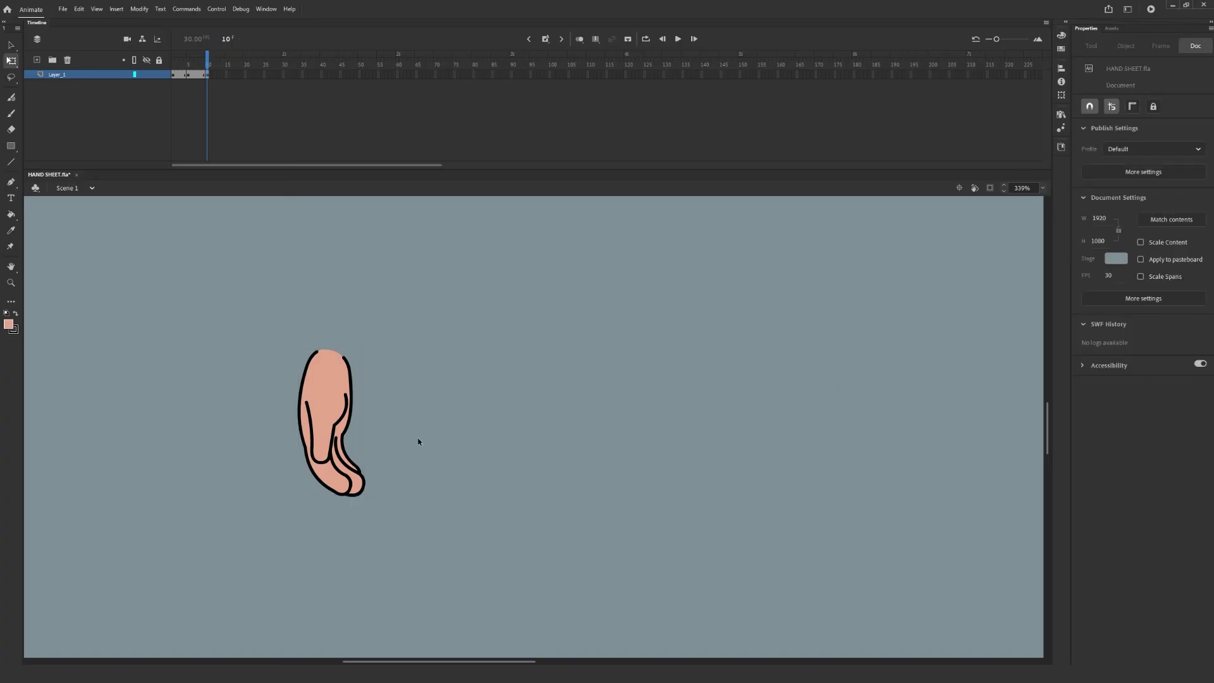
key(Return)
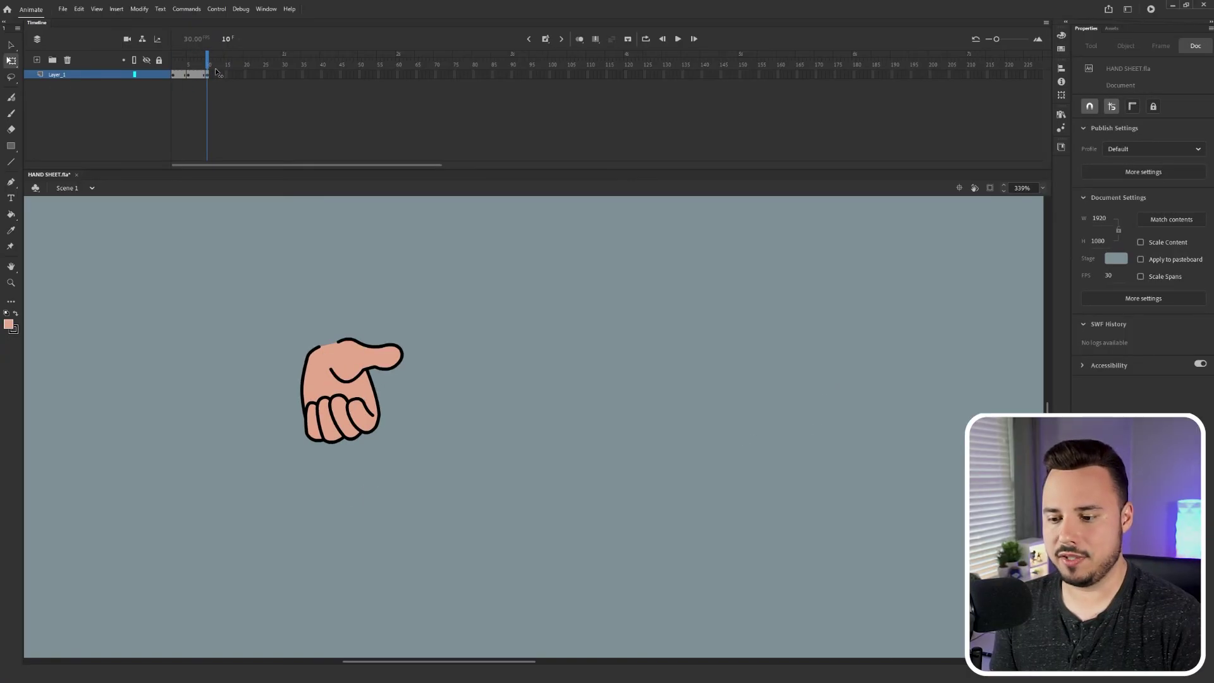
mouse_move(215, 72)
mouse_down()
mouse_move(185, 77)
mouse_move(202, 79)
mouse_up()
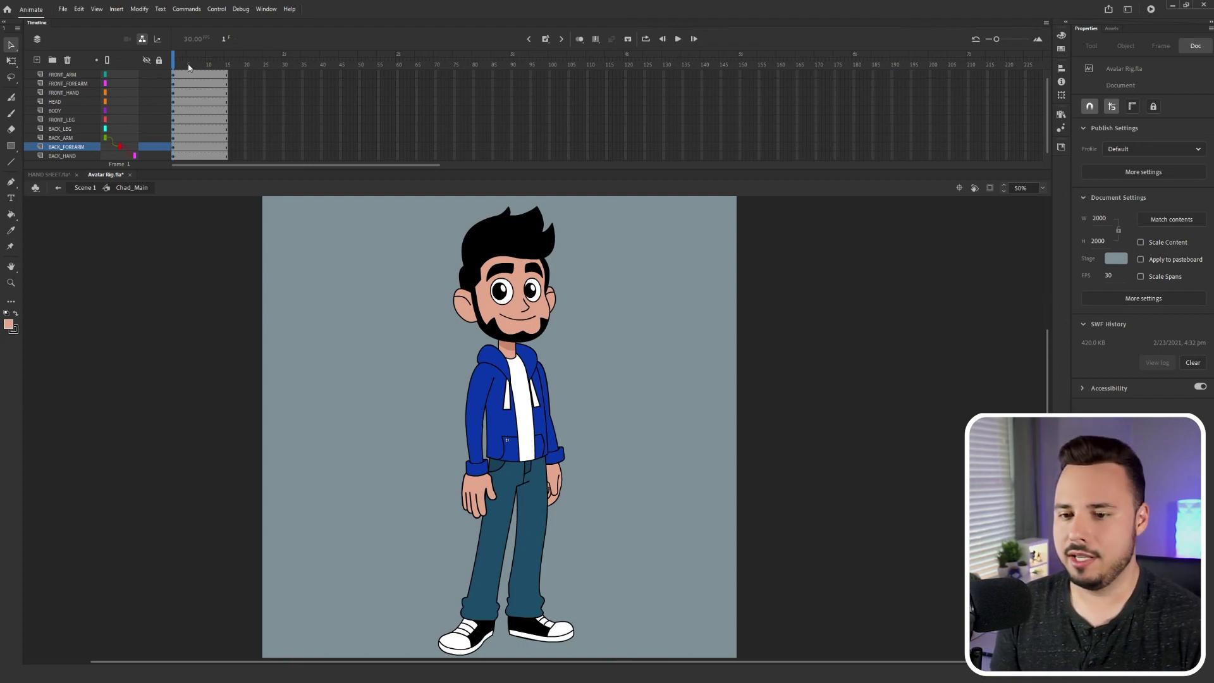
- Select the BACK_HAND layer at frame 15 in the Avatar Rig document
click(227, 155)
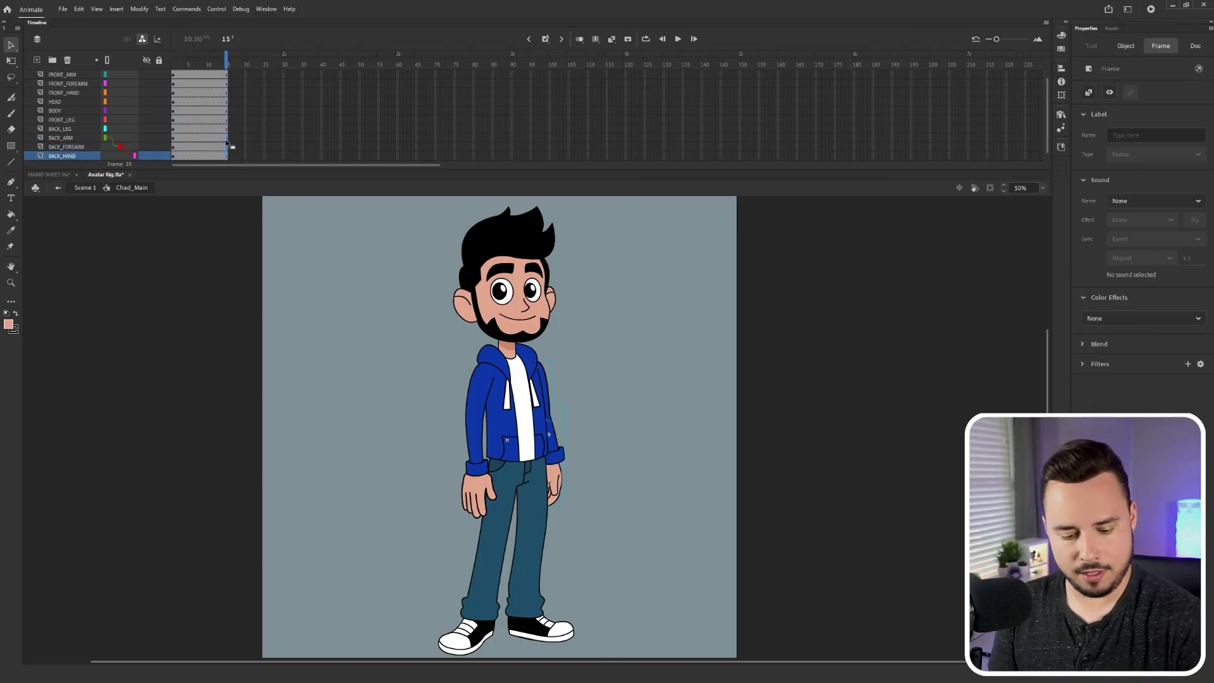
- Zoom in and rotate the back upper arm outward and the forearm upward
key(z)
click(567, 422)
key(q)
click(519, 435)
drag(519, 435, 567, 434)
click(567, 434)
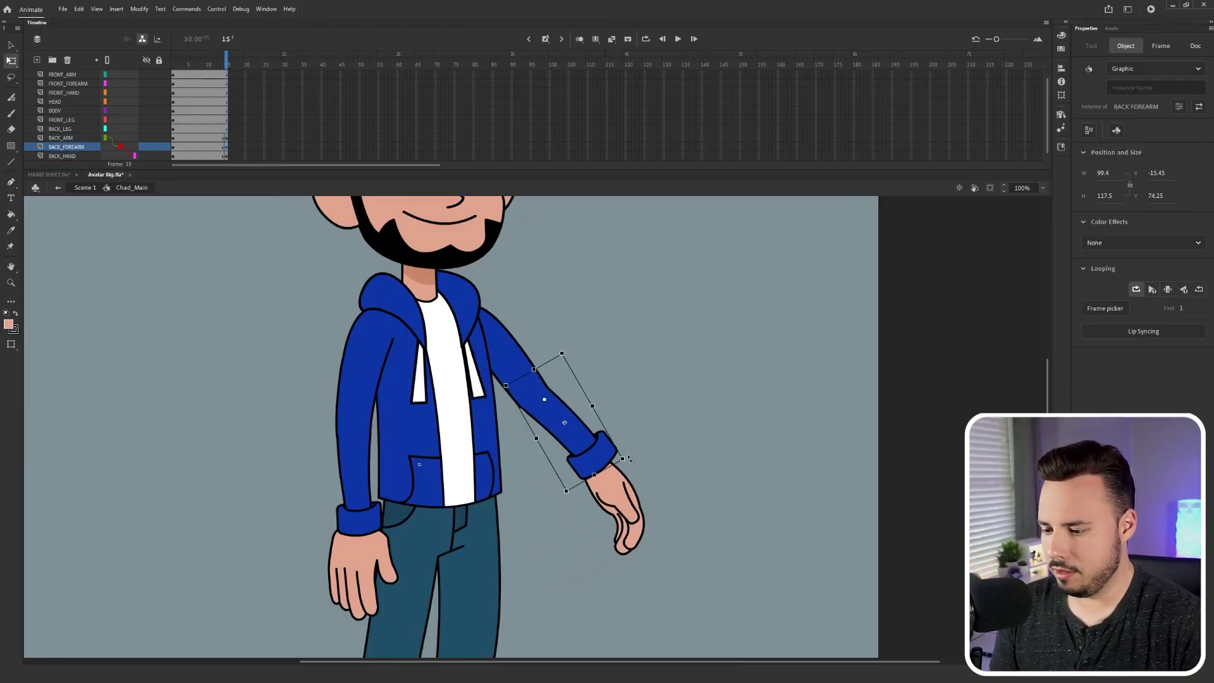
drag(629, 460, 726, 411)
- Swap the back hand to the thumbs-up pose and rotate it to fit the wrist
click(662, 433)
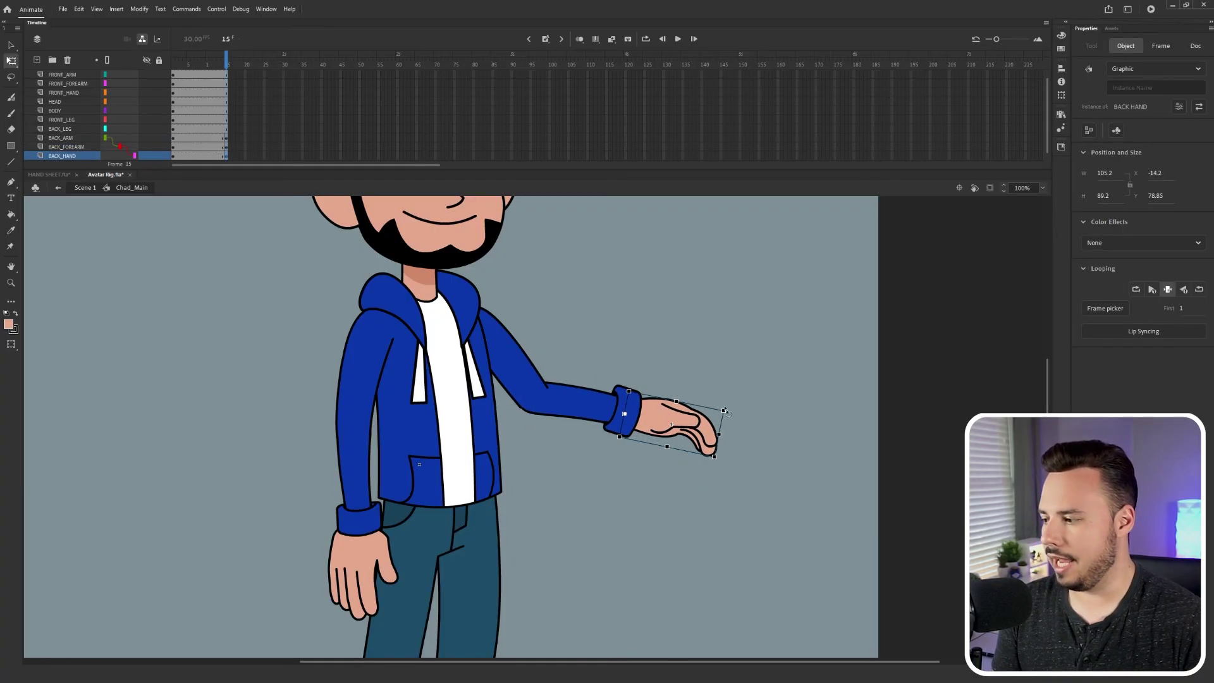
click(1098, 309)
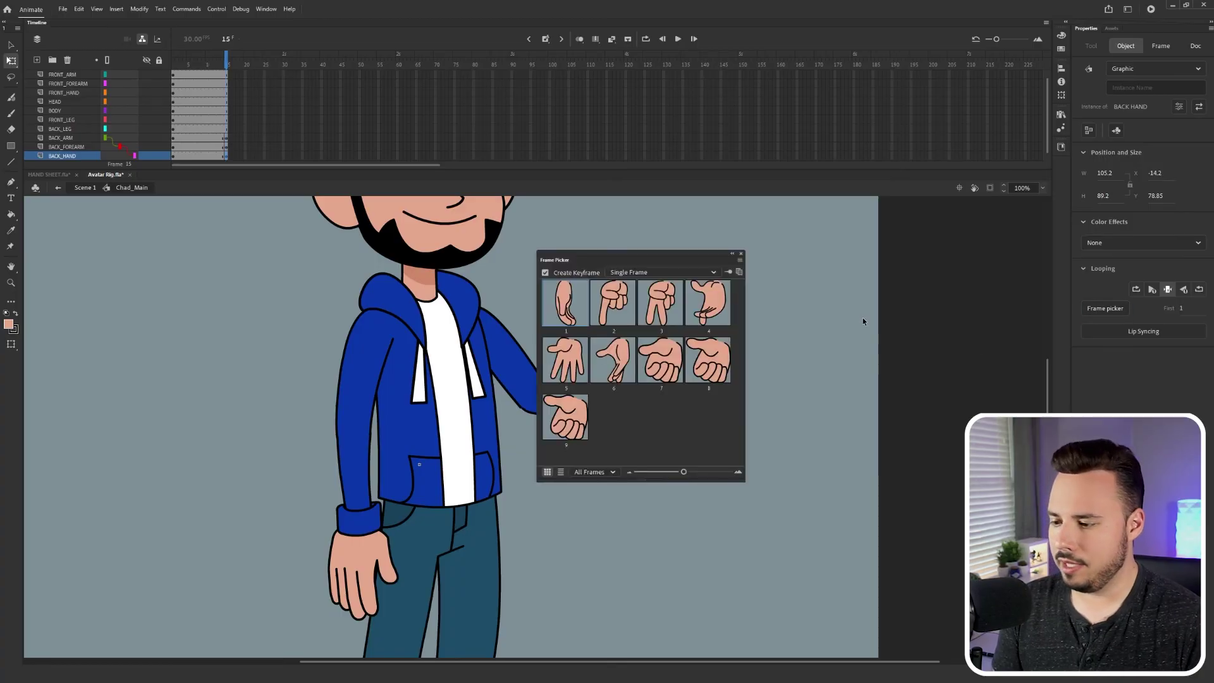
click(741, 256)
drag(715, 367, 705, 414)
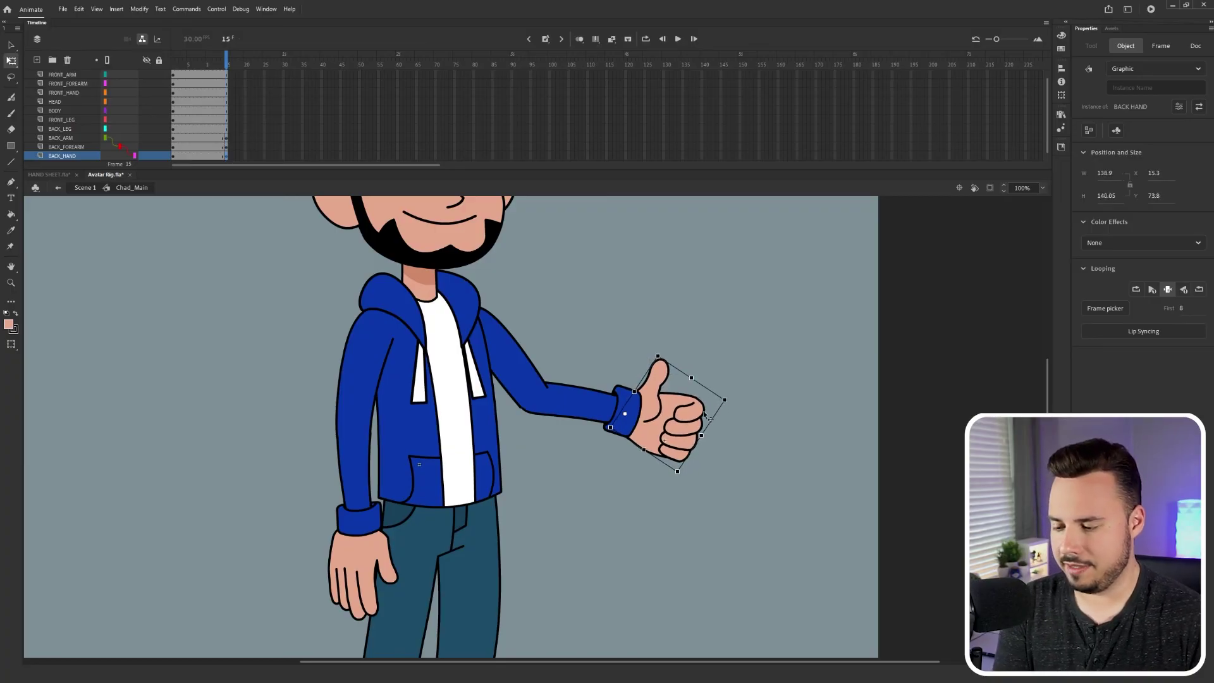
mouse_move(226, 76)
mouse_down()
mouse_move(237, 77)
mouse_move(223, 82)
mouse_up()
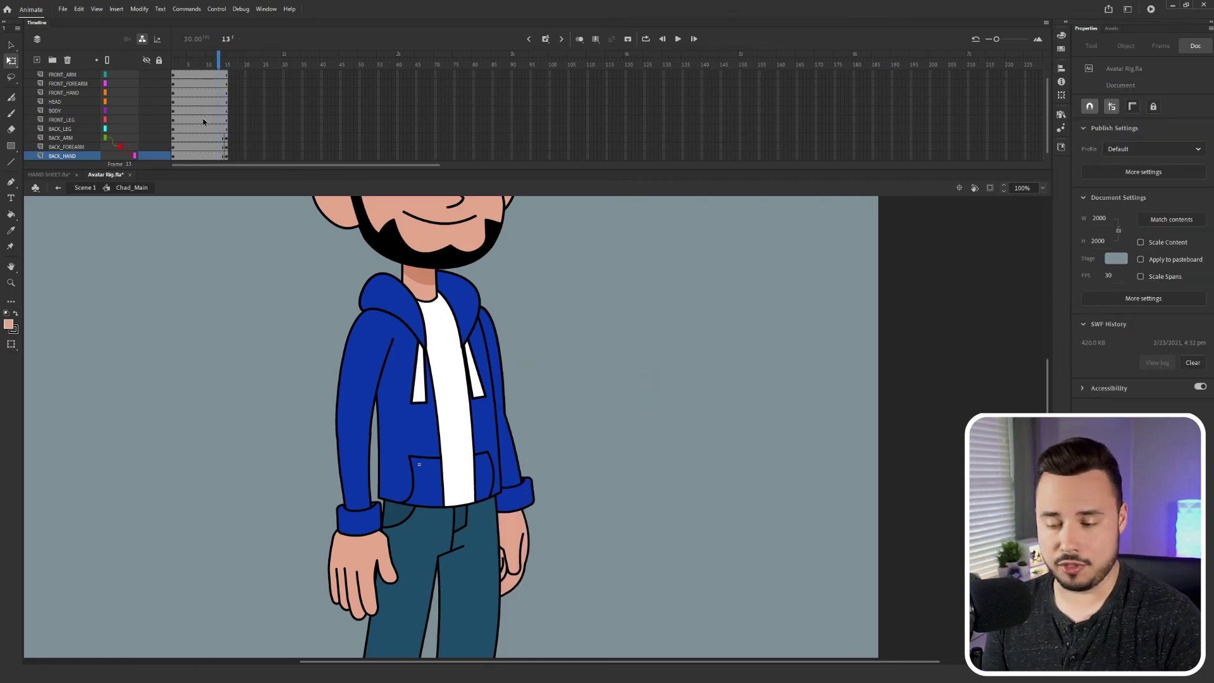
- Apply classic tweens to the BACK_ARM, BACK_FOREARM and BACK_HAND frames
drag(201, 140, 196, 155)
right_click(198, 144)
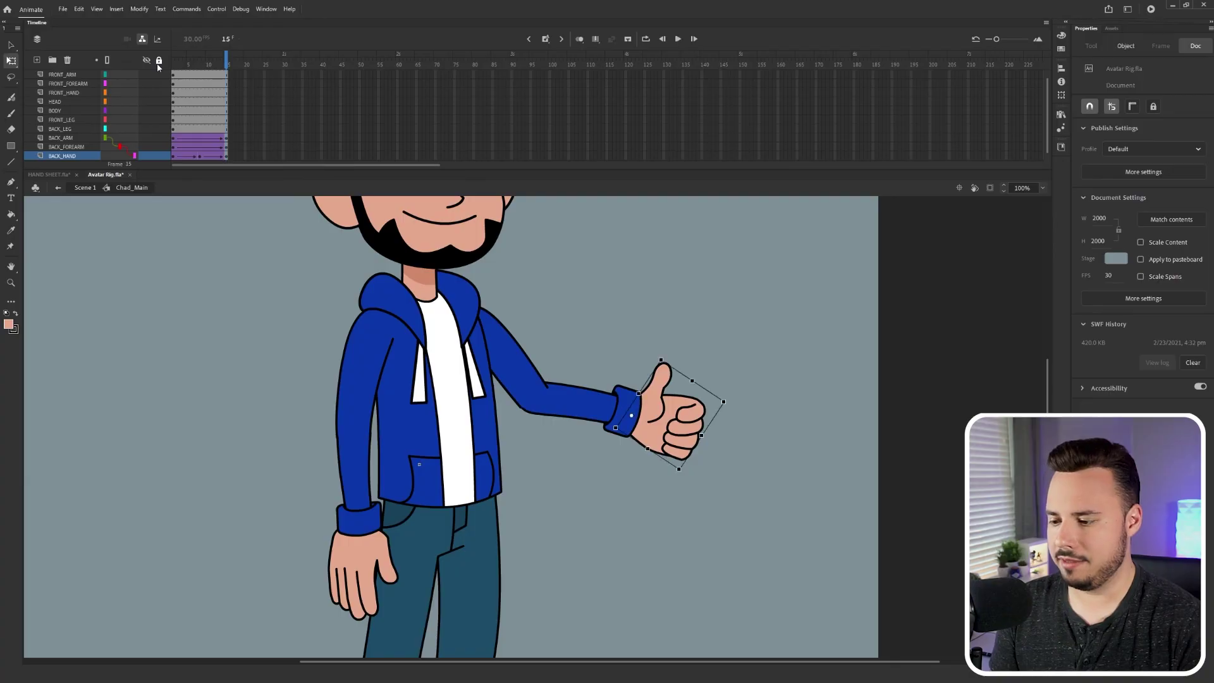
click(226, 328)
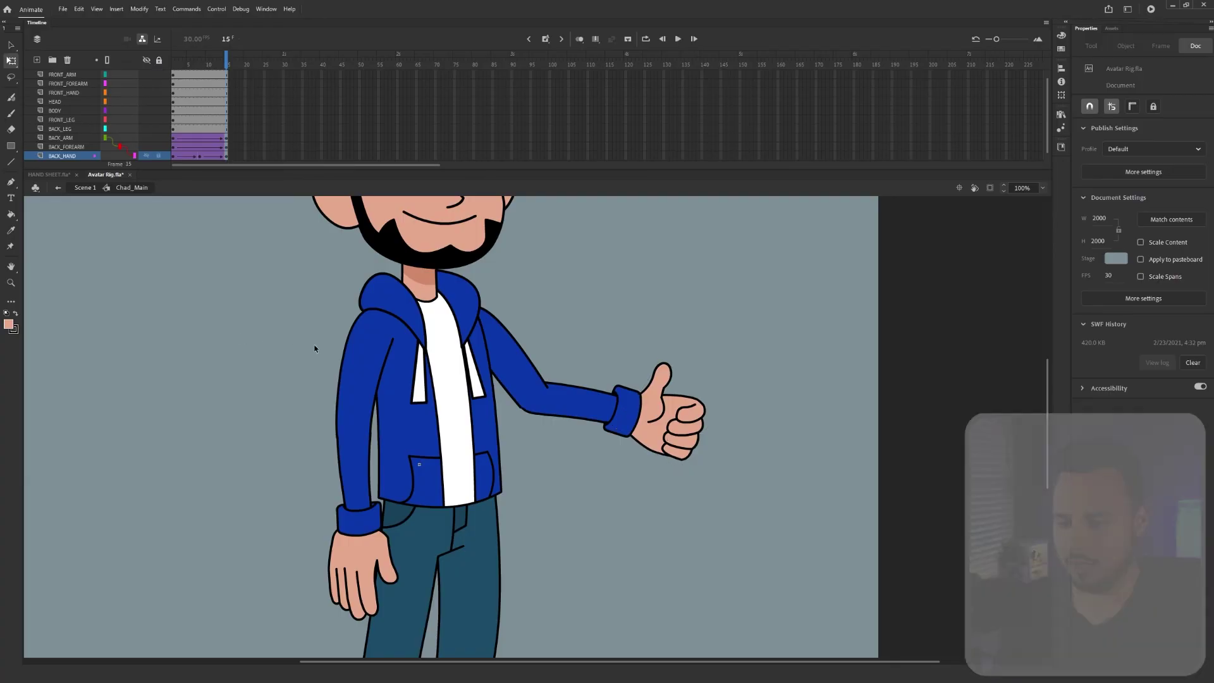